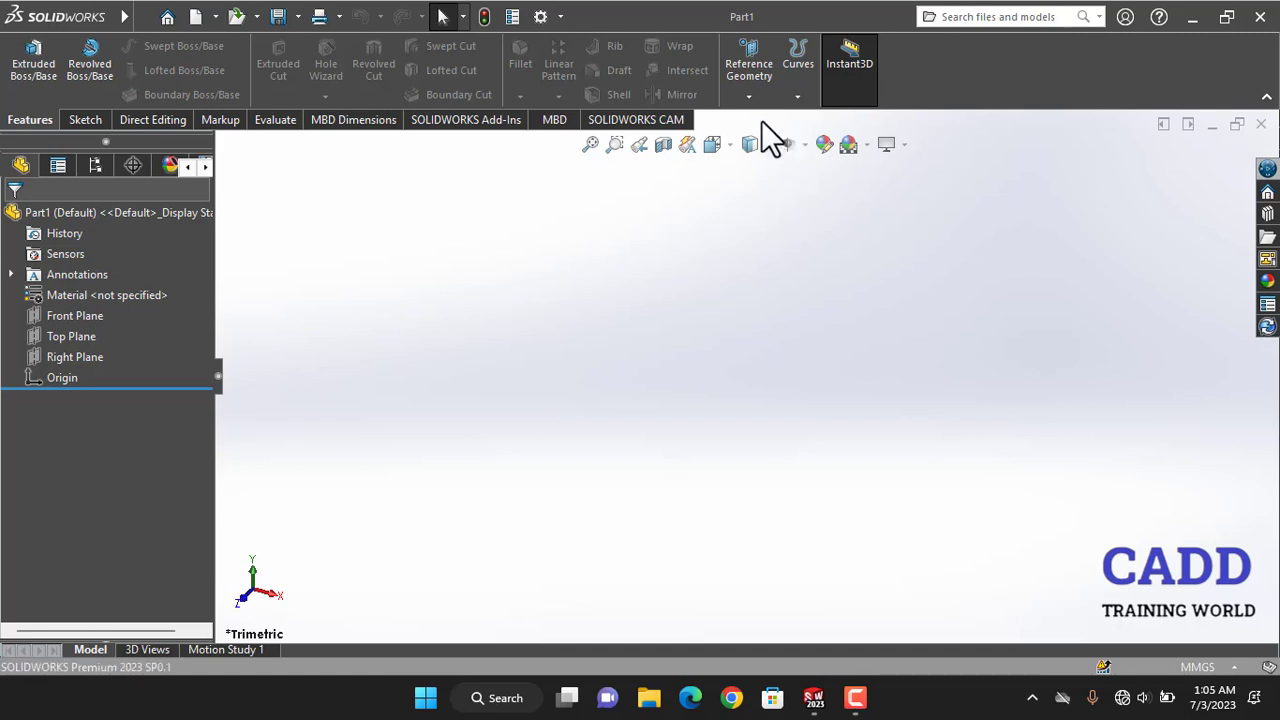
- Glance at the reference geometry list, then start a new sketch on the Top Plane
{"action": "left_click", "coordinate": [753, 93]}
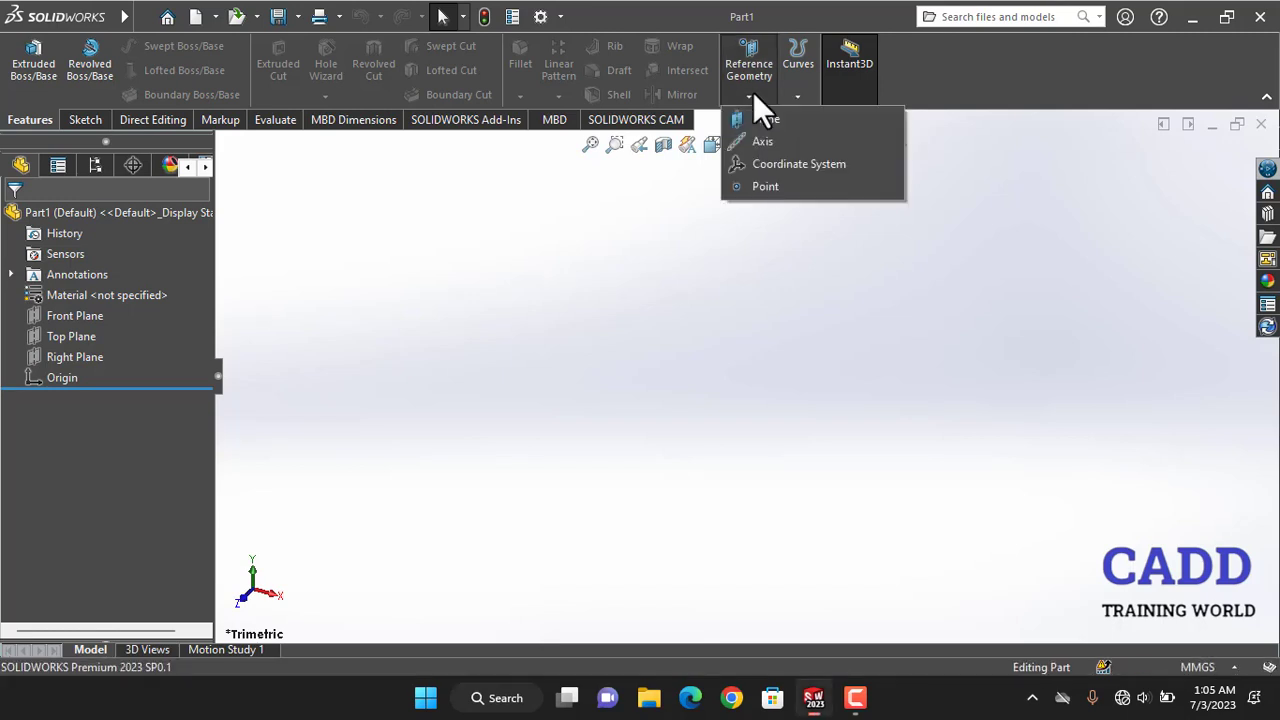
{"action": "left_click", "coordinate": [538, 259]}
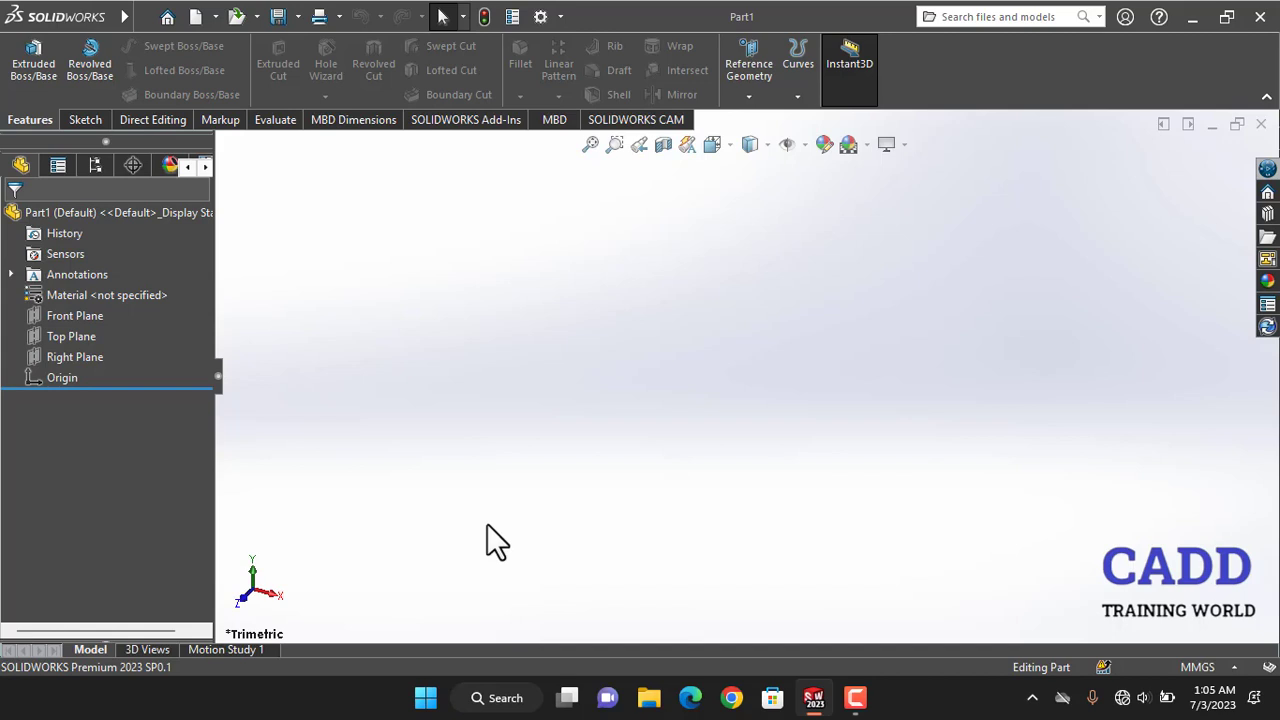
{"action": "left_click", "coordinate": [92, 125]}
{"action": "left_click", "coordinate": [27, 58]}
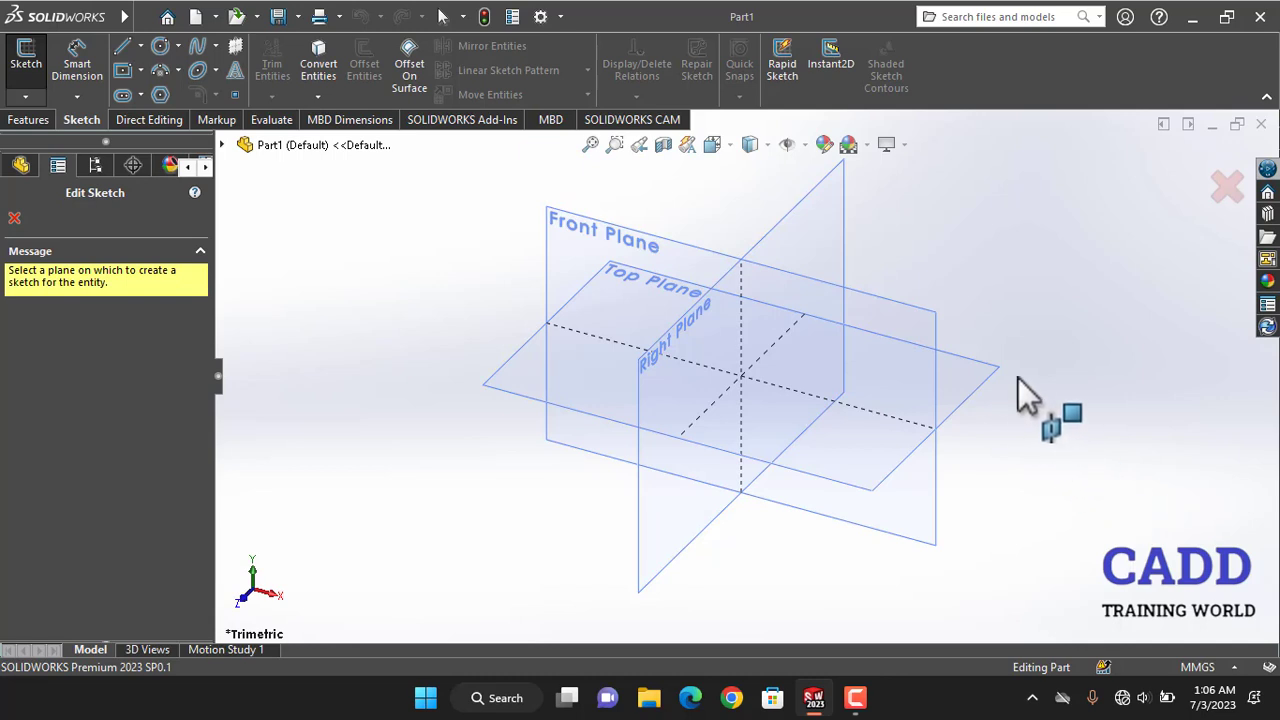
{"action": "left_click", "coordinate": [986, 378]}
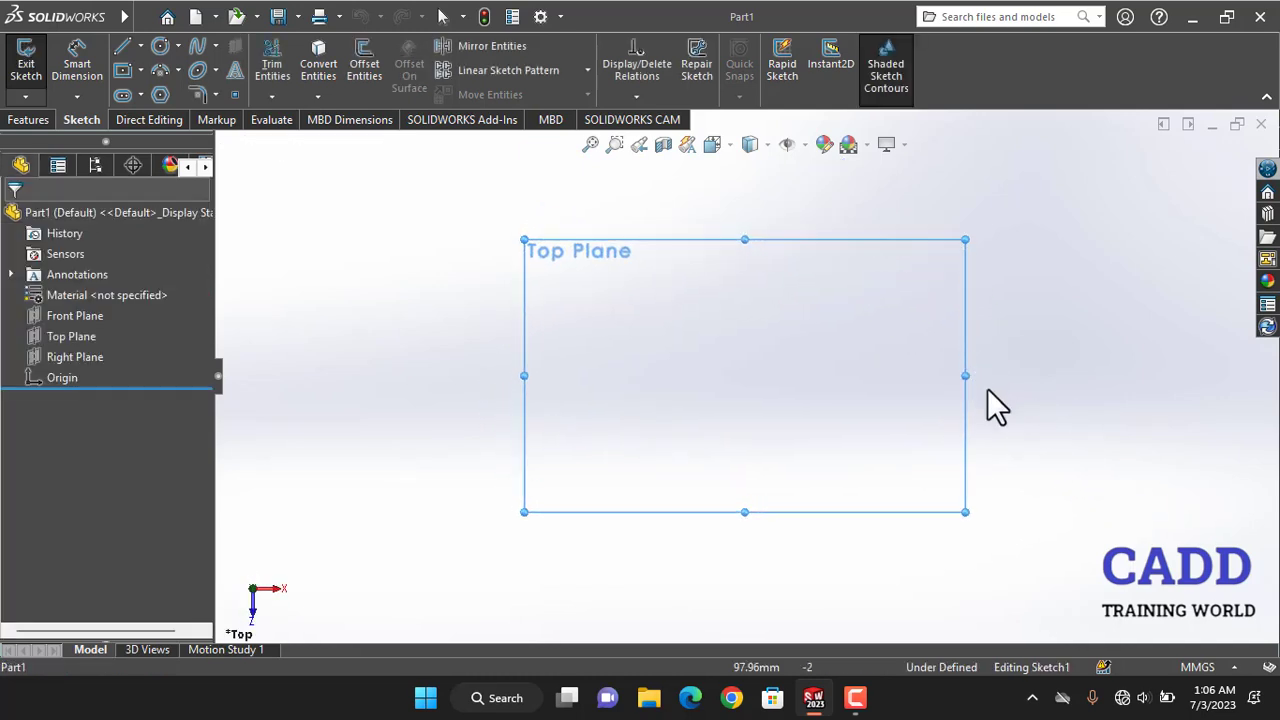
- Cancel a trial corner rectangle and bring up the list of rectangle types
{"action": "left_click", "coordinate": [123, 70]}
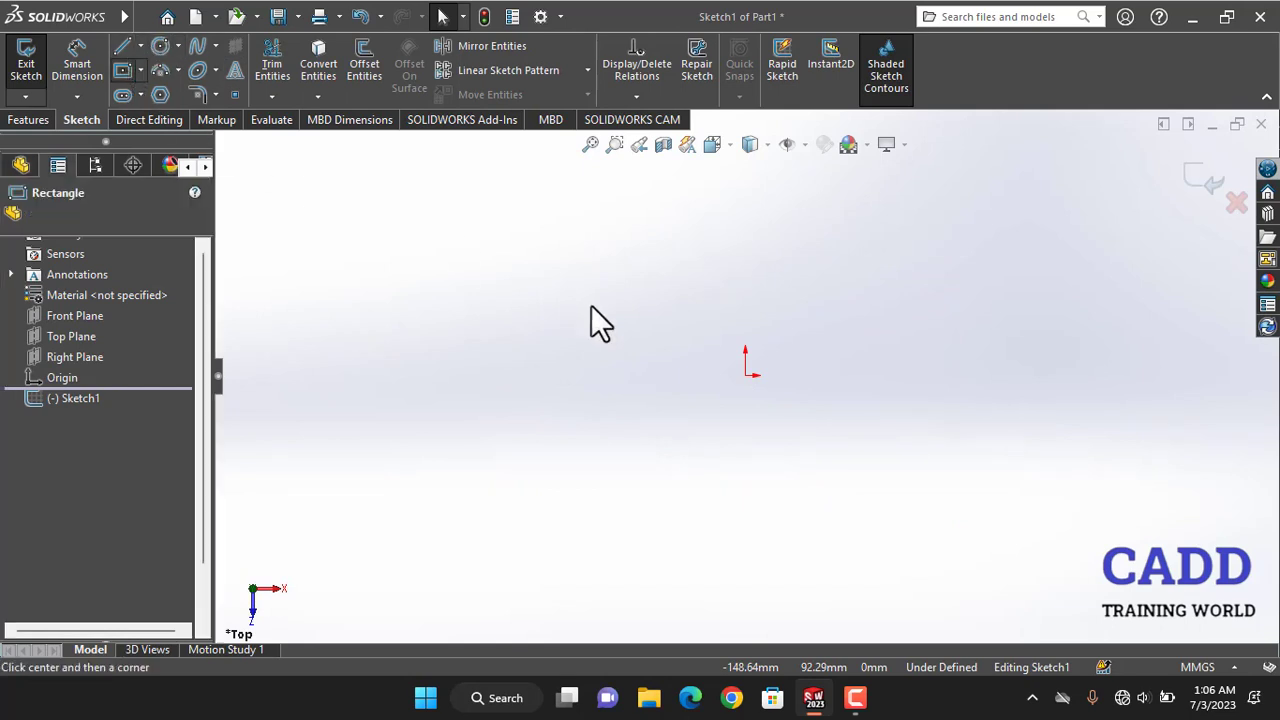
{"action": "left_click", "coordinate": [548, 243]}
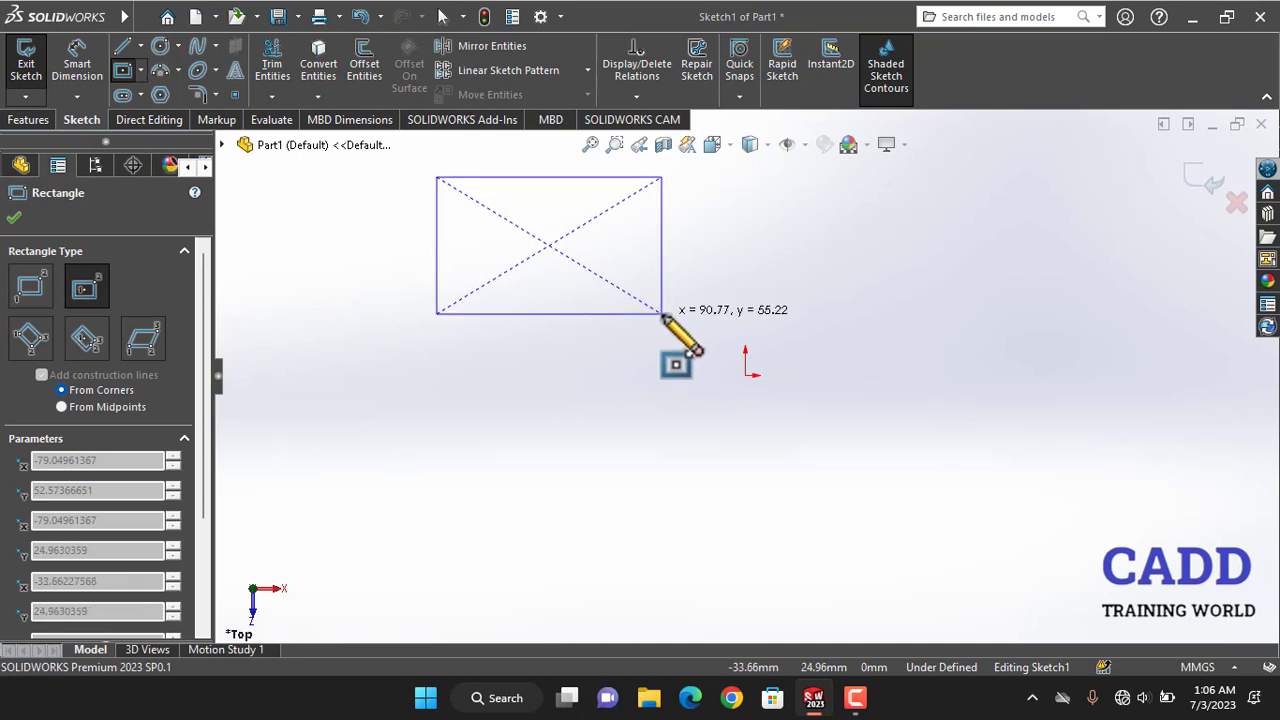
{"action": "key", "text": "Escape"}
{"action": "left_click", "coordinate": [141, 70]}
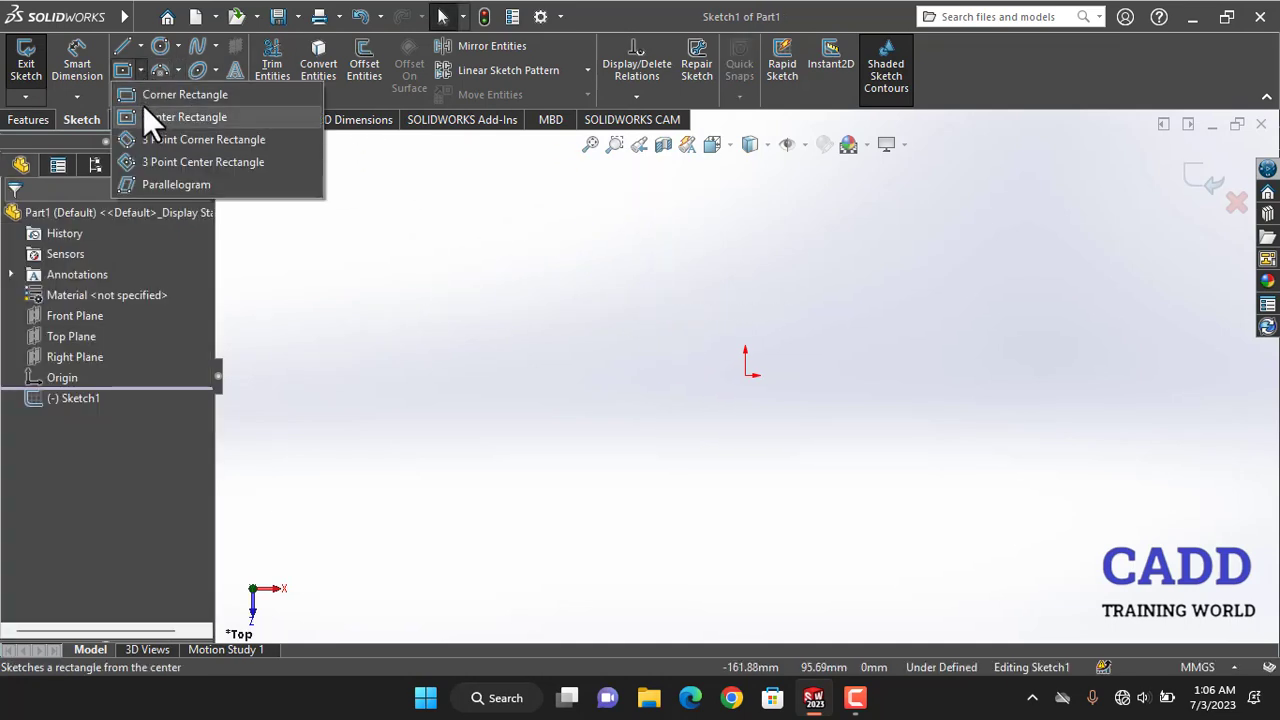
- Draw a Center Rectangle from the origin out to one corner, then end the rectangle tool
{"action": "left_click", "coordinate": [143, 113]}
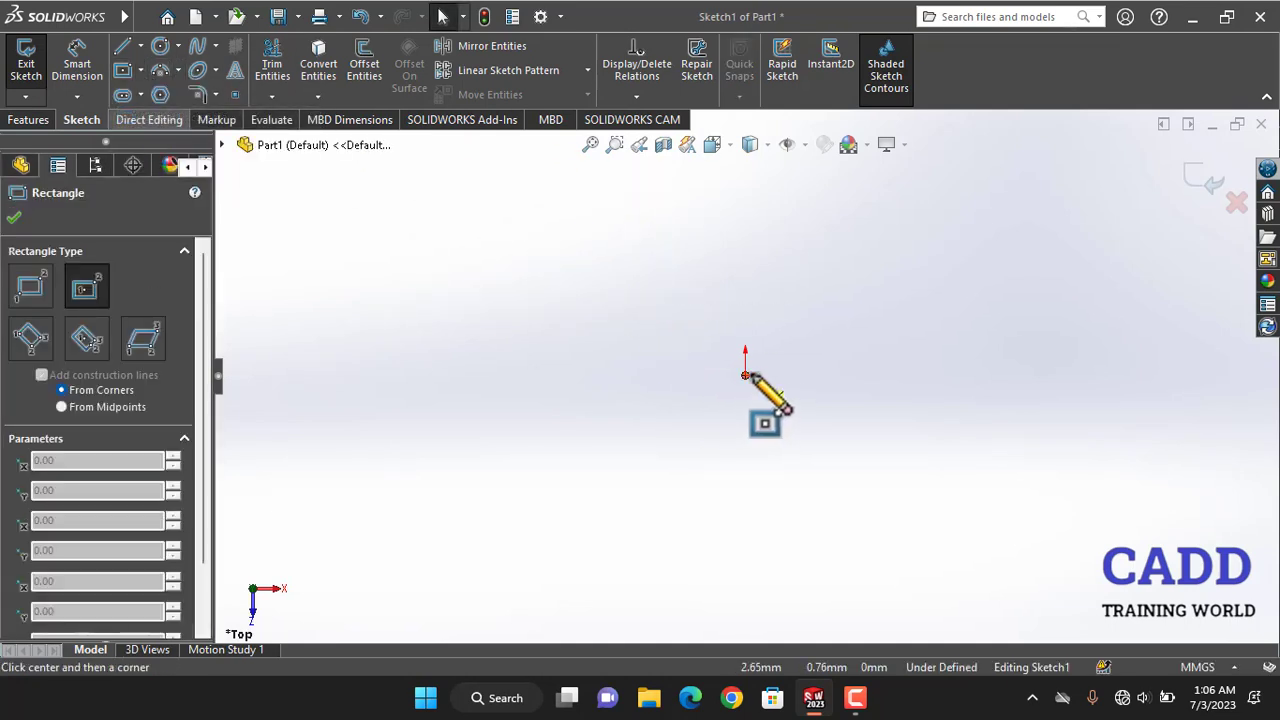
{"action": "left_click", "coordinate": [745, 375]}
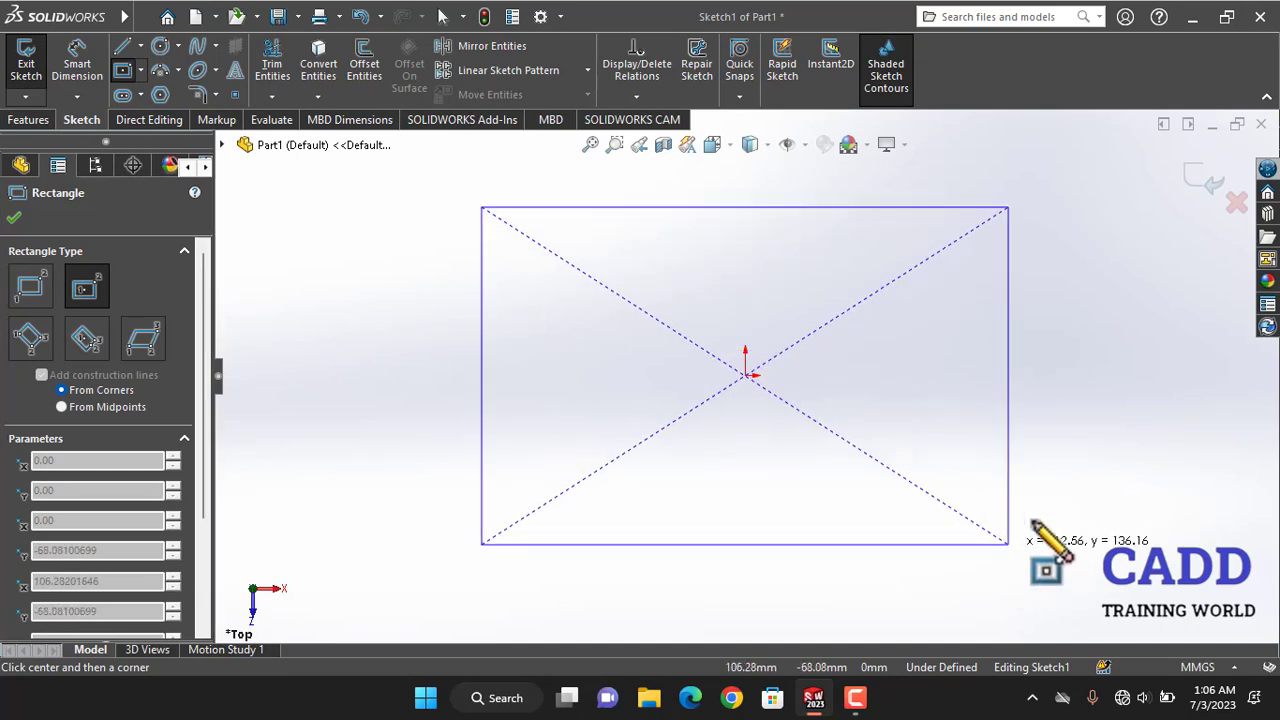
{"action": "left_click", "coordinate": [1008, 544]}
{"action": "key", "text": "Escape"}
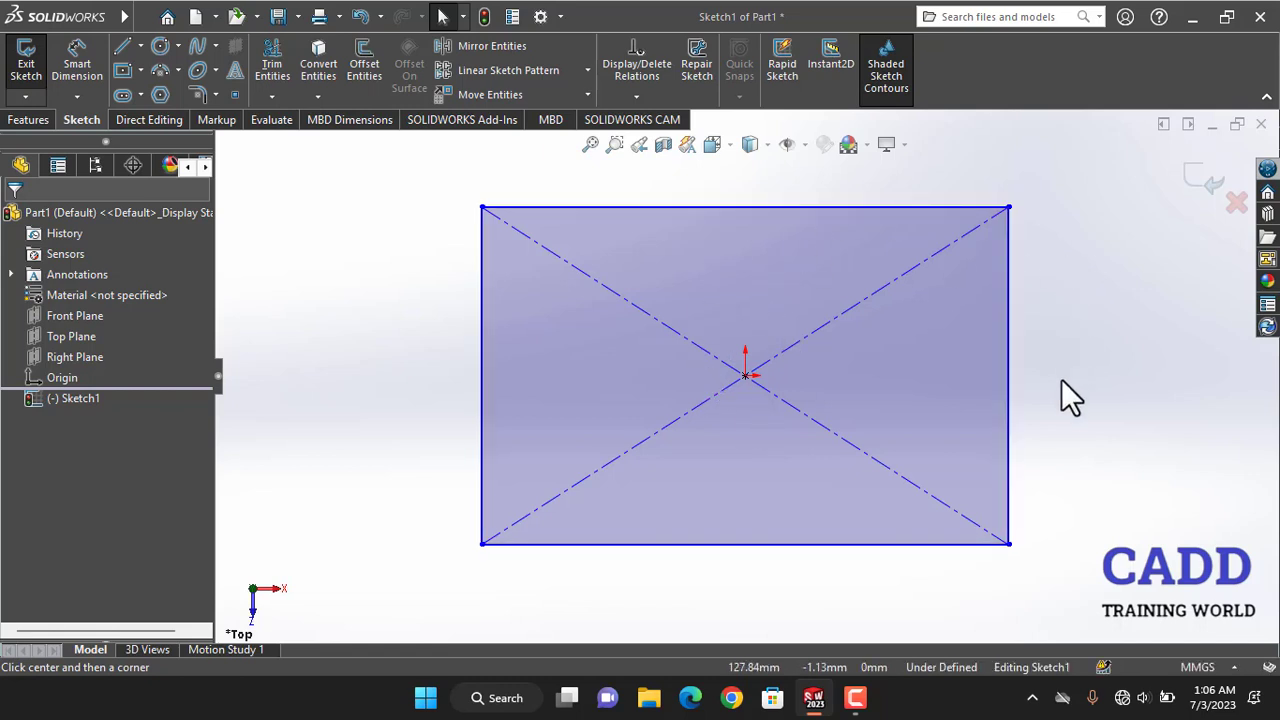
{"action": "right_click_drag", "start_coordinate": [1061, 379], "coordinate": [1063, 270]}
- Dimension the rectangle's right edge at 136.16 and its top edge at 212.56
{"action": "left_click", "coordinate": [1058, 282]}
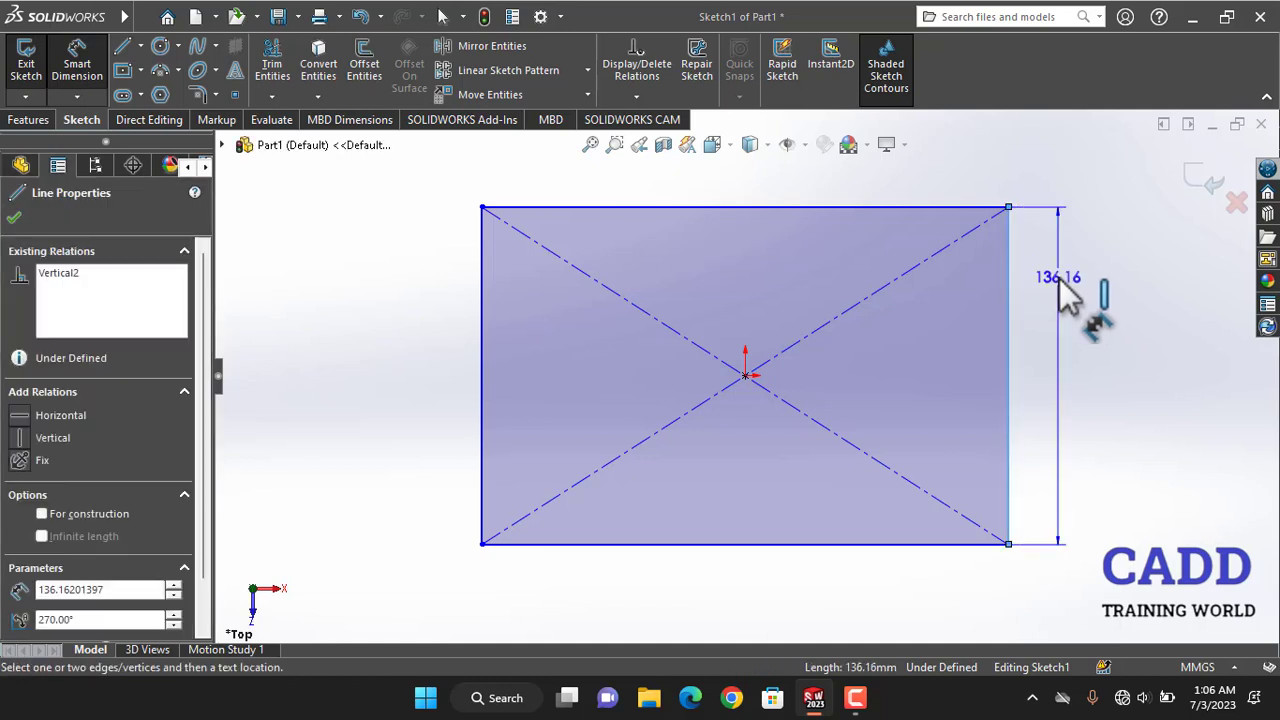
{"action": "left_click", "coordinate": [1068, 292]}
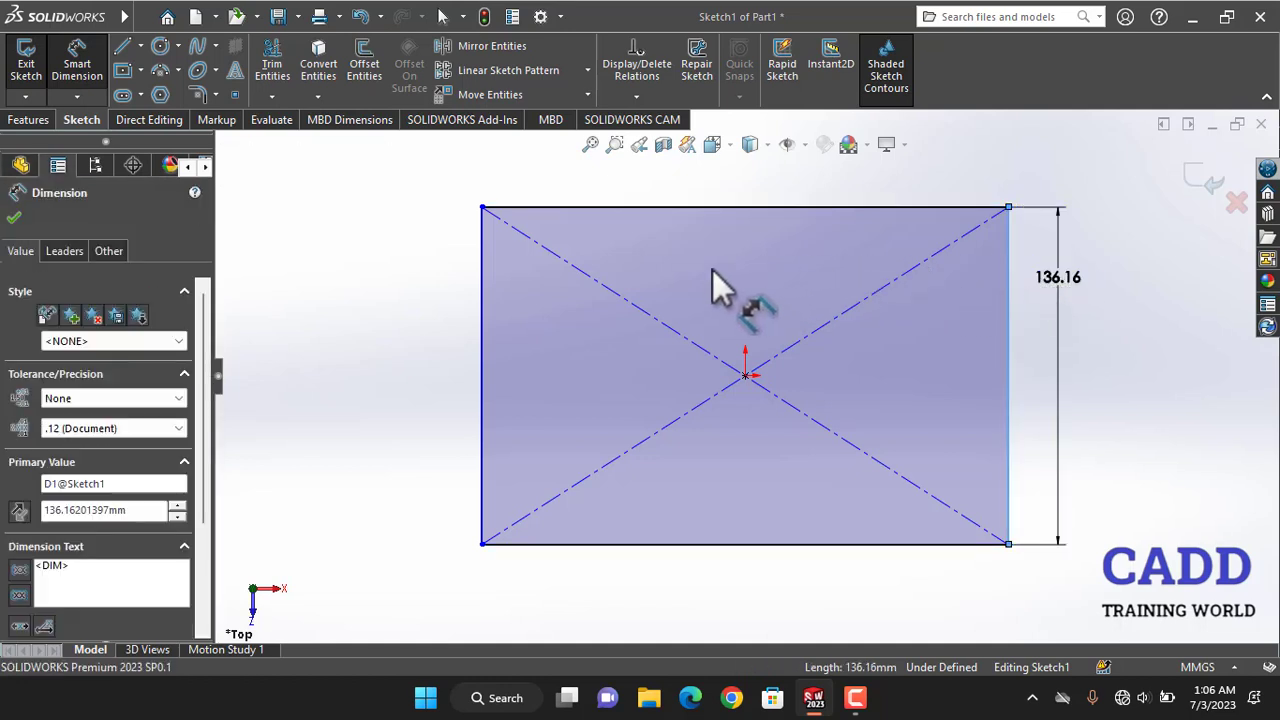
{"action": "left_click", "coordinate": [978, 252]}
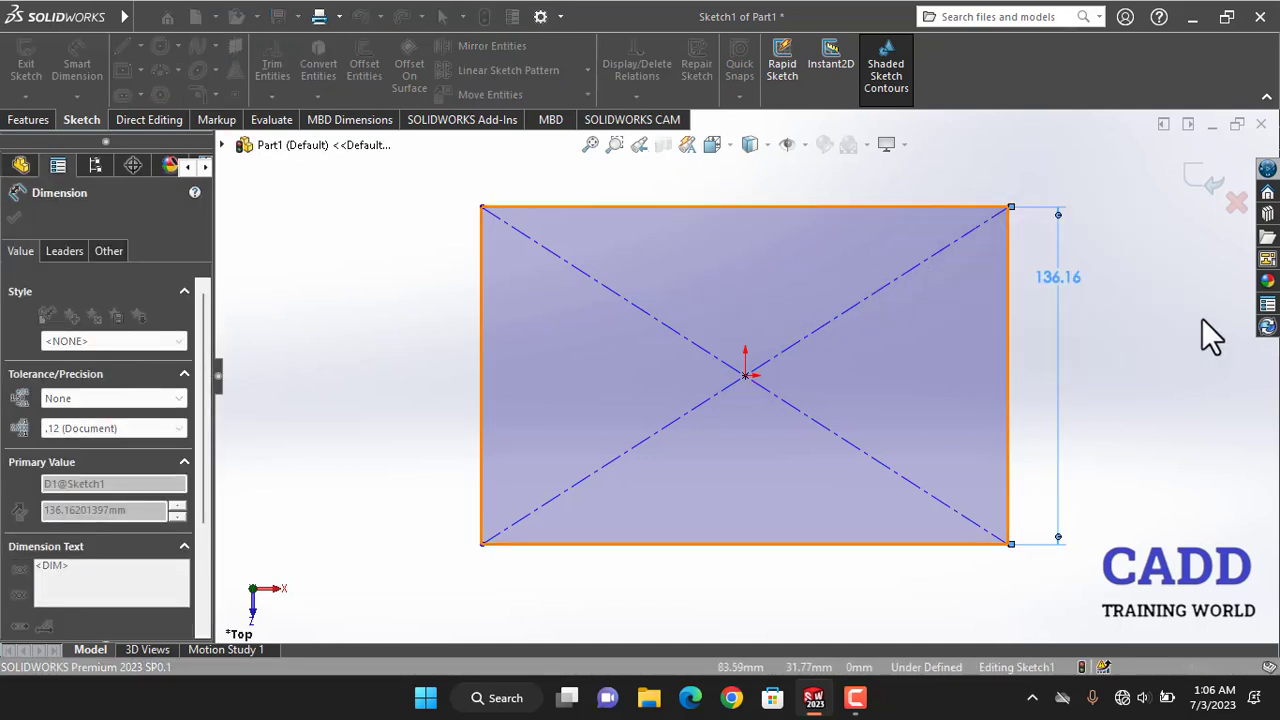
{"action": "left_click", "coordinate": [750, 207]}
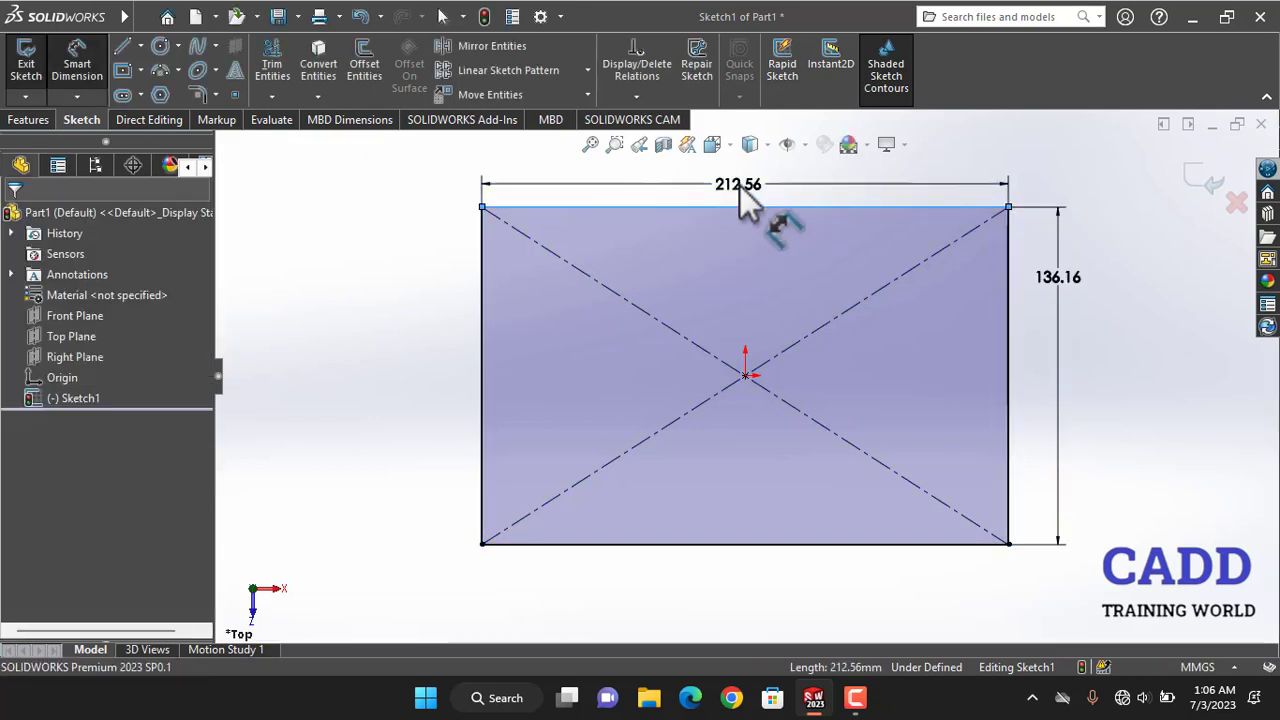
{"action": "left_click", "coordinate": [727, 183]}
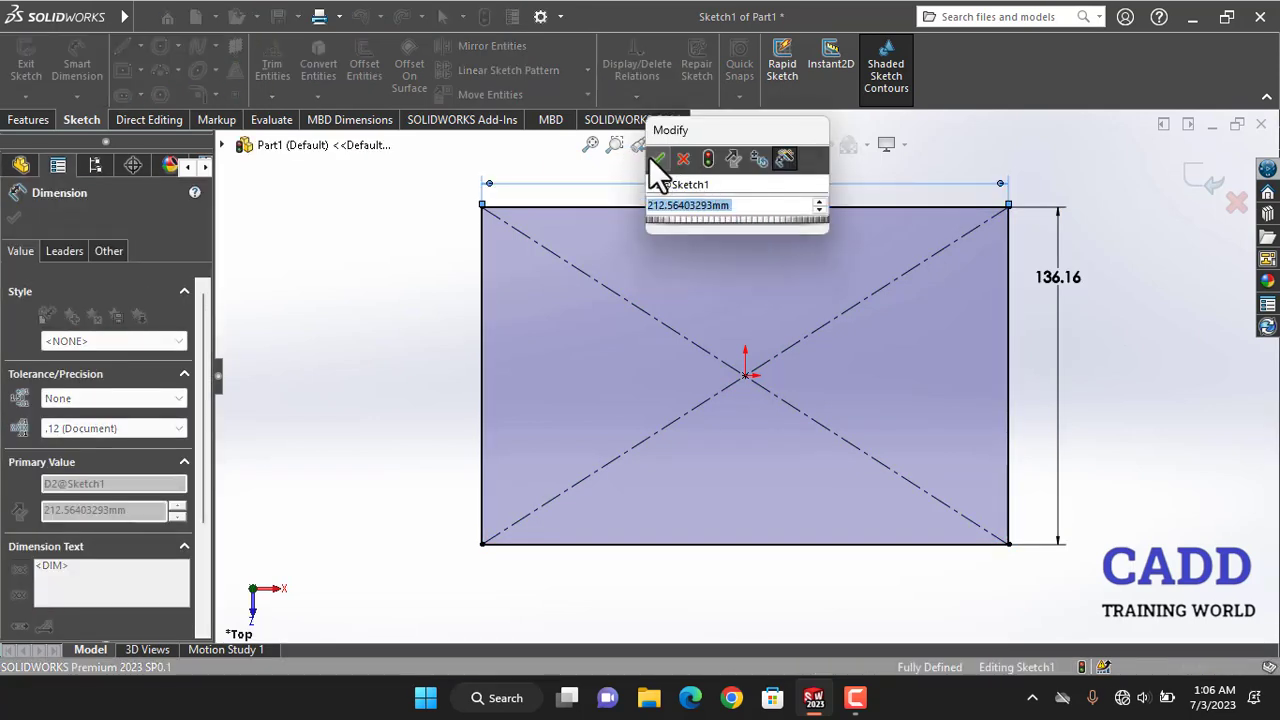
{"action": "left_click", "coordinate": [652, 160]}
{"action": "left_click", "coordinate": [1137, 382]}
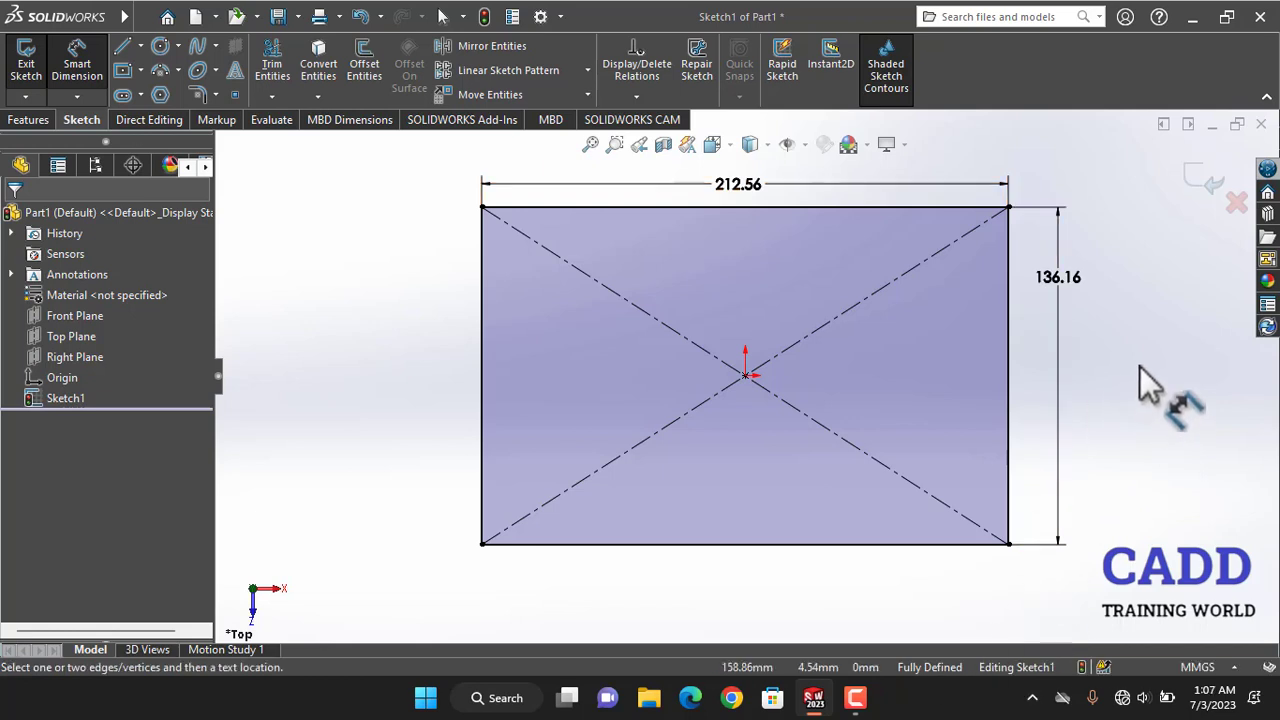
- Delete the 212.56 width and 136.16 height dimensions from the rectangle
{"action": "key", "text": "Escape"}
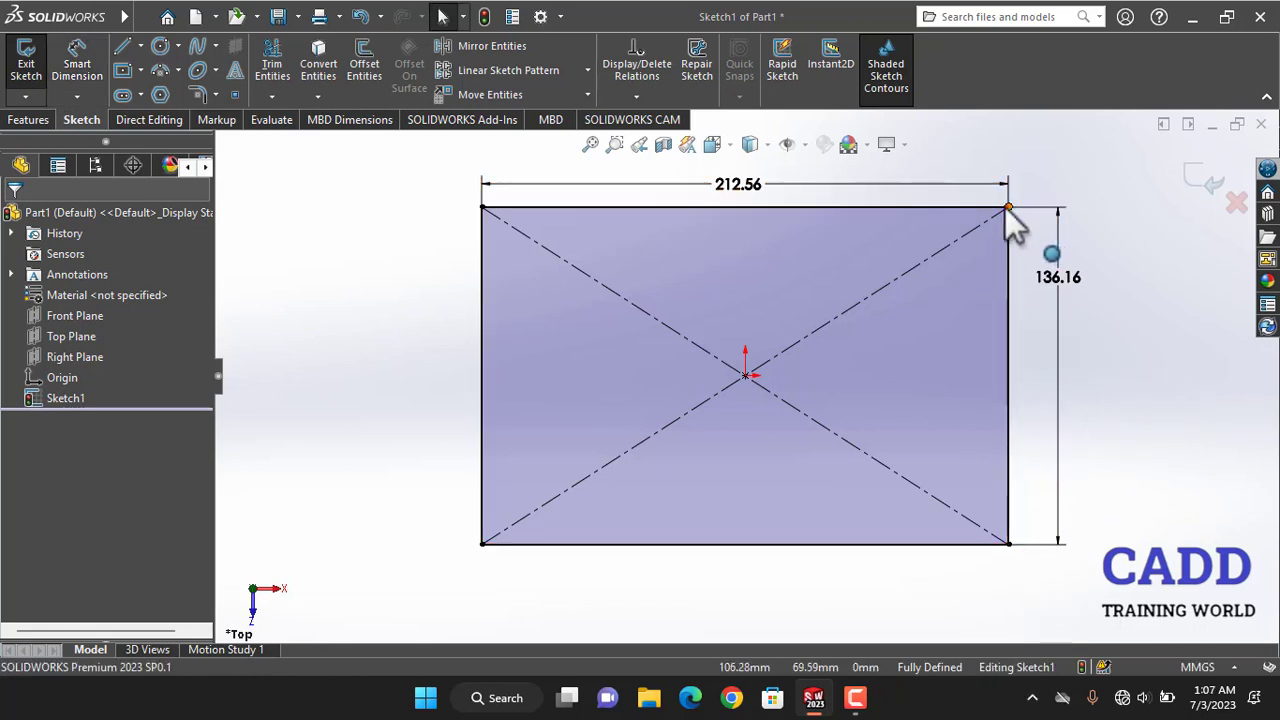
{"action": "left_click", "coordinate": [1008, 208]}
{"action": "left_click", "coordinate": [1058, 330]}
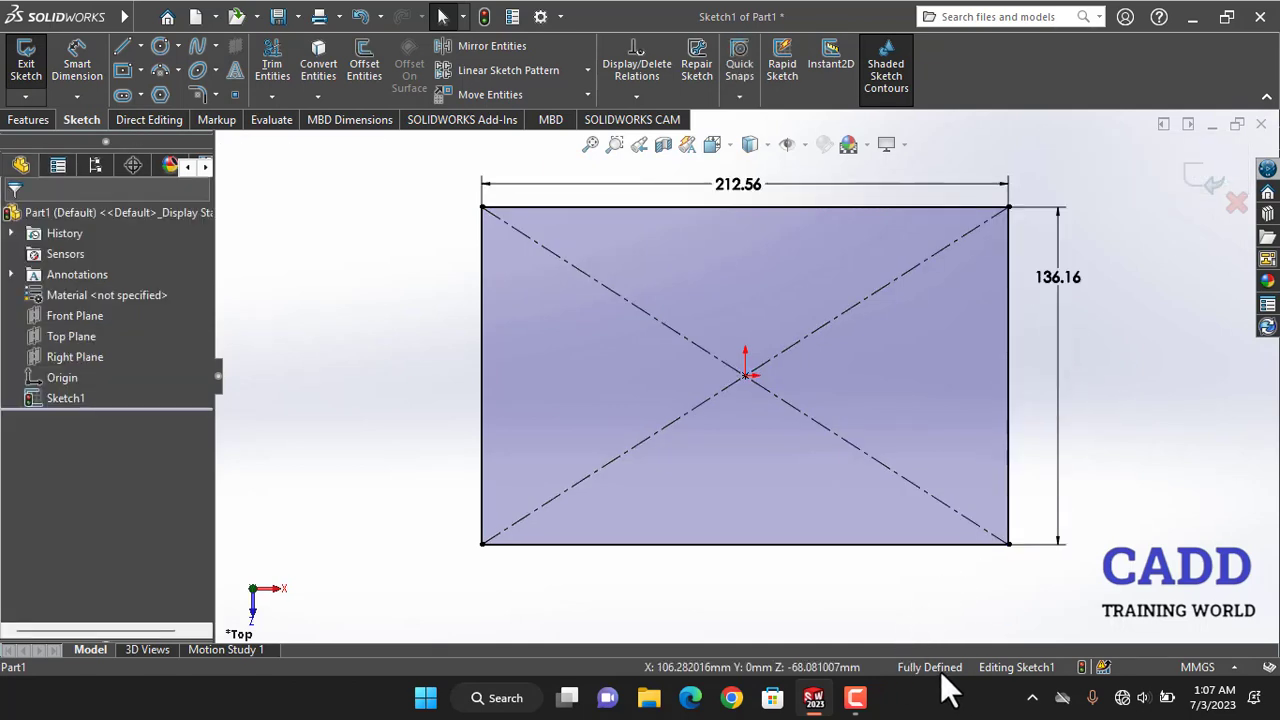
{"action": "left_click", "coordinate": [1125, 311]}
{"action": "key", "text": "Escape"}
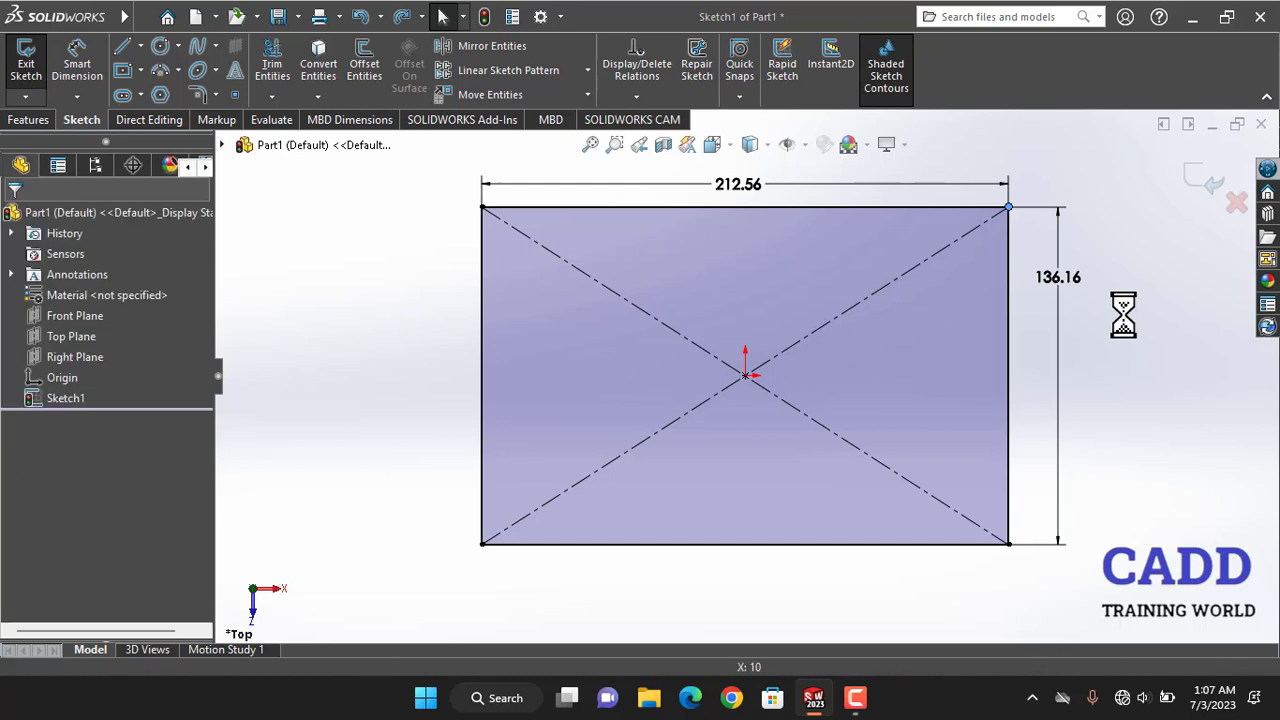
{"action": "key", "text": "Delete"}
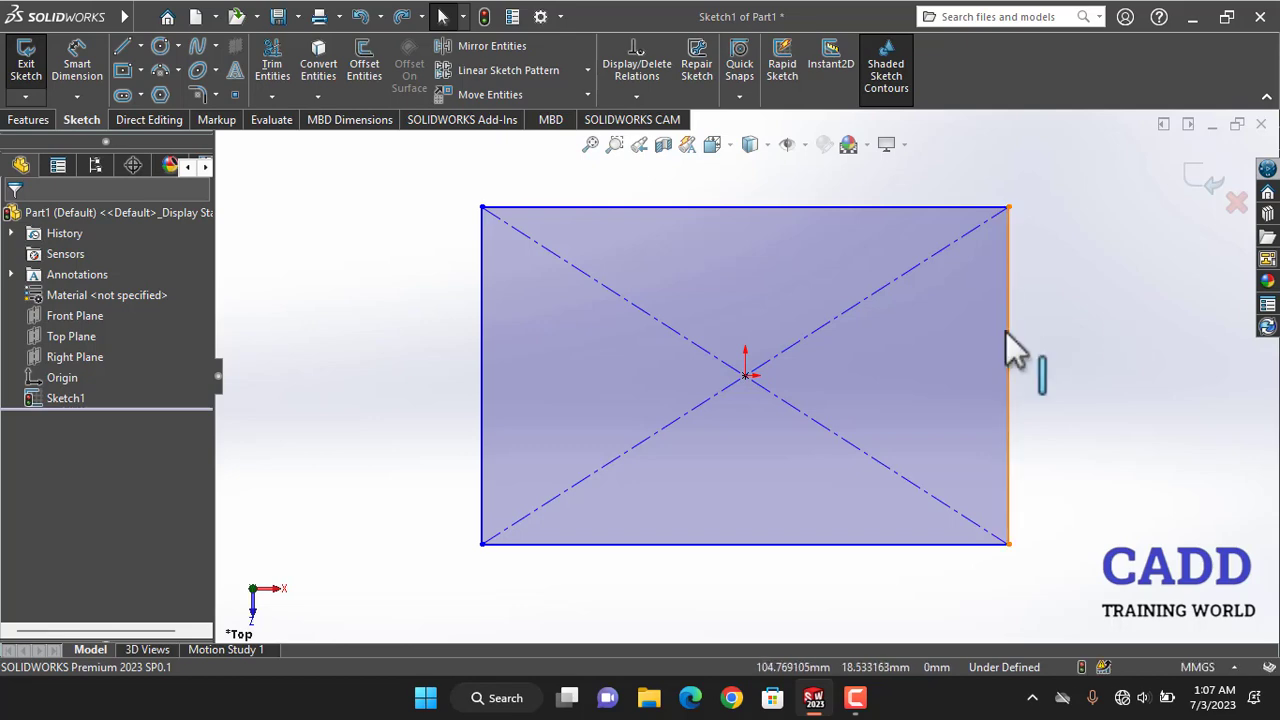
- Drag the right edge outward and the top-right corner down so the rectangle is wider and shorter
{"action": "left_click_drag", "start_coordinate": [1007, 332], "coordinate": [1092, 352]}
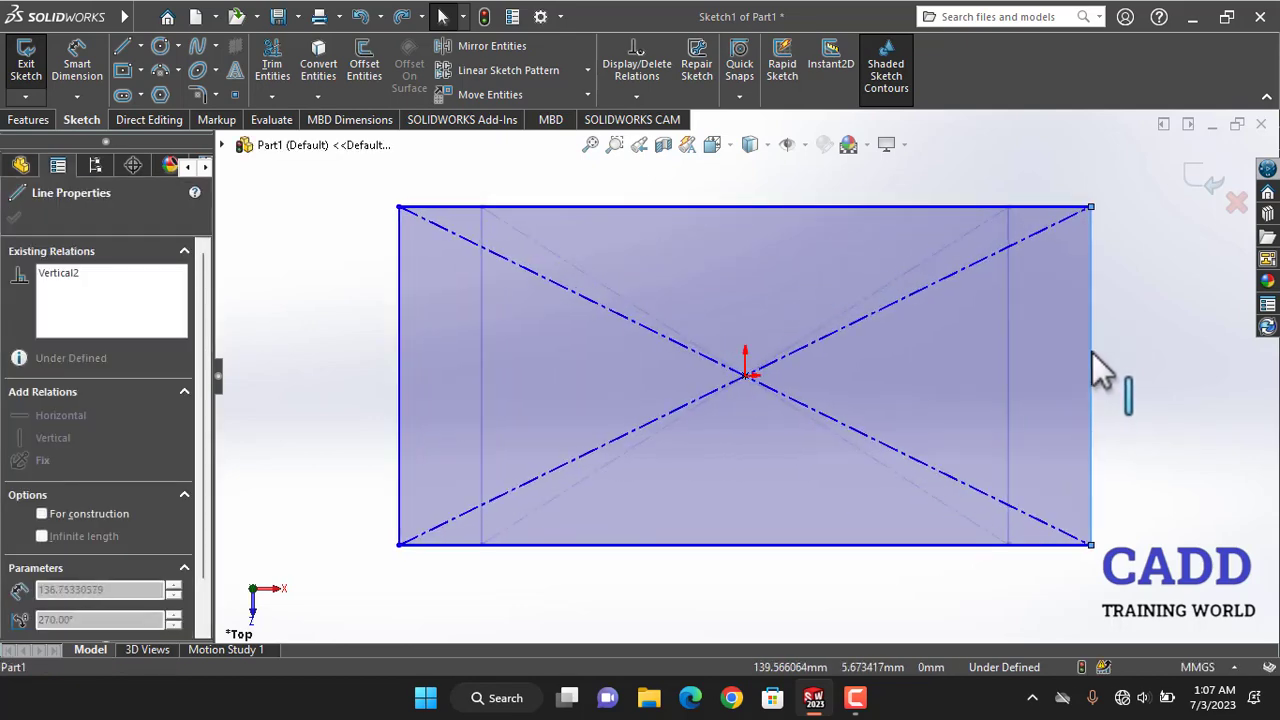
{"action": "left_click_drag", "start_coordinate": [1092, 352], "coordinate": [1066, 323]}
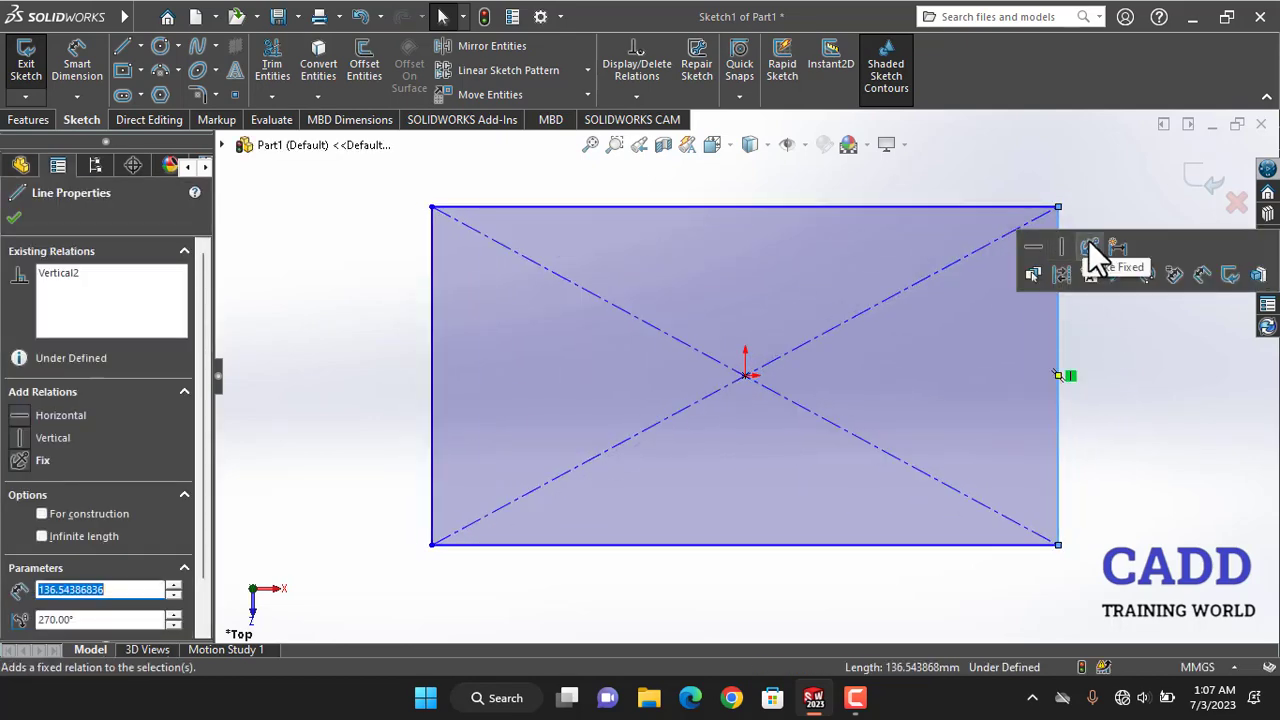
{"action": "left_click", "coordinate": [1105, 379]}
{"action": "mouse_move", "coordinate": [1058, 207]}
{"action": "left_mouse_down"}
{"action": "mouse_move", "coordinate": [1025, 241]}
{"action": "mouse_move", "coordinate": [1073, 251]}
{"action": "left_mouse_up"}
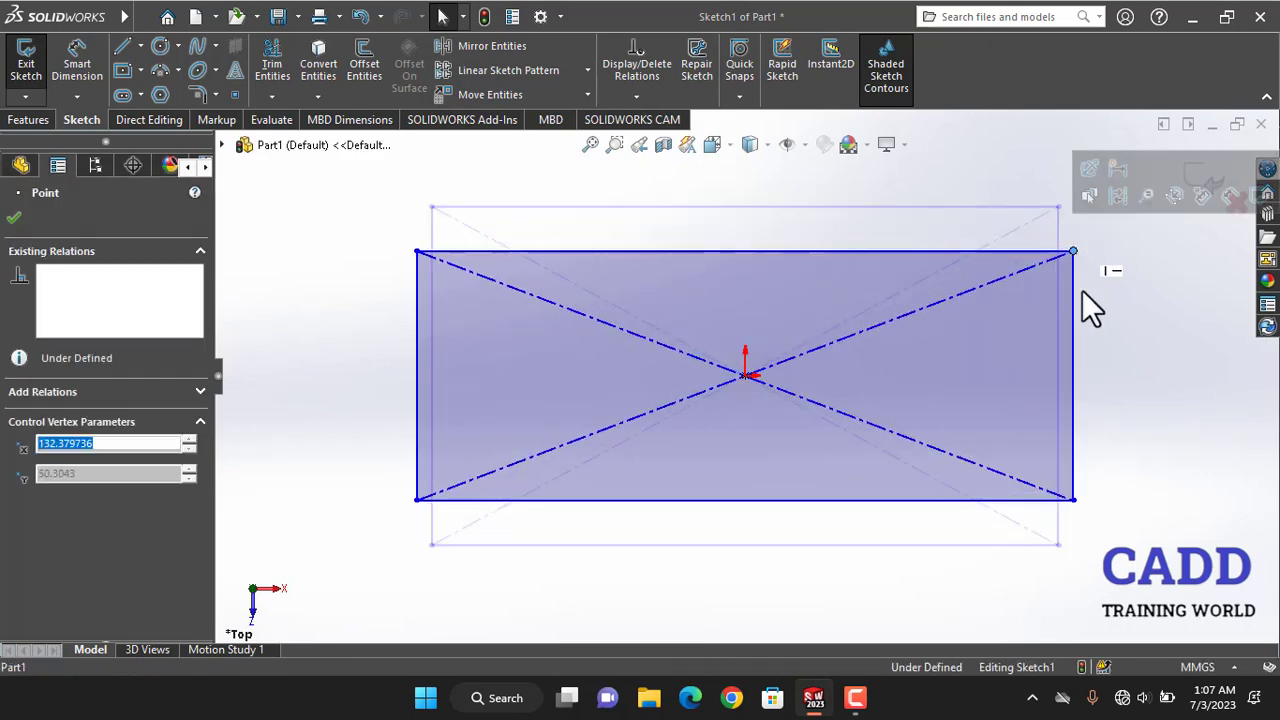
{"action": "left_click", "coordinate": [1094, 352]}
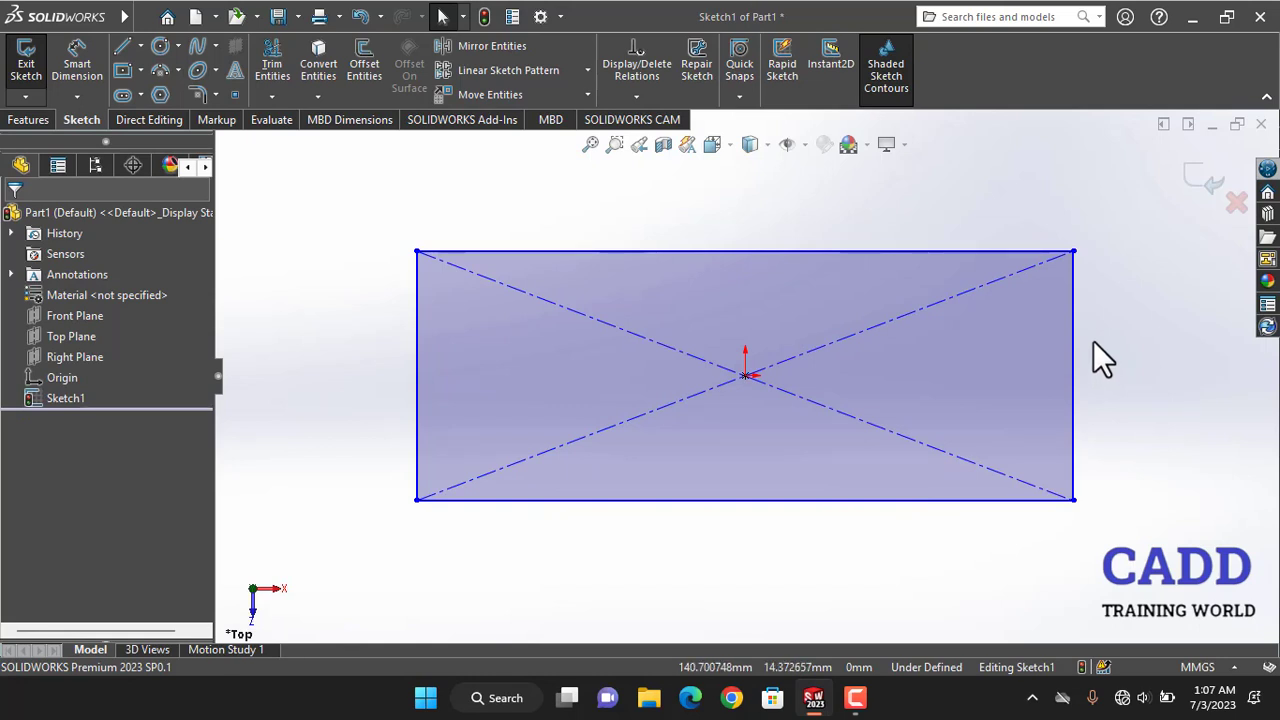
{"action": "right_click_drag", "start_coordinate": [1094, 337], "coordinate": [1099, 273]}
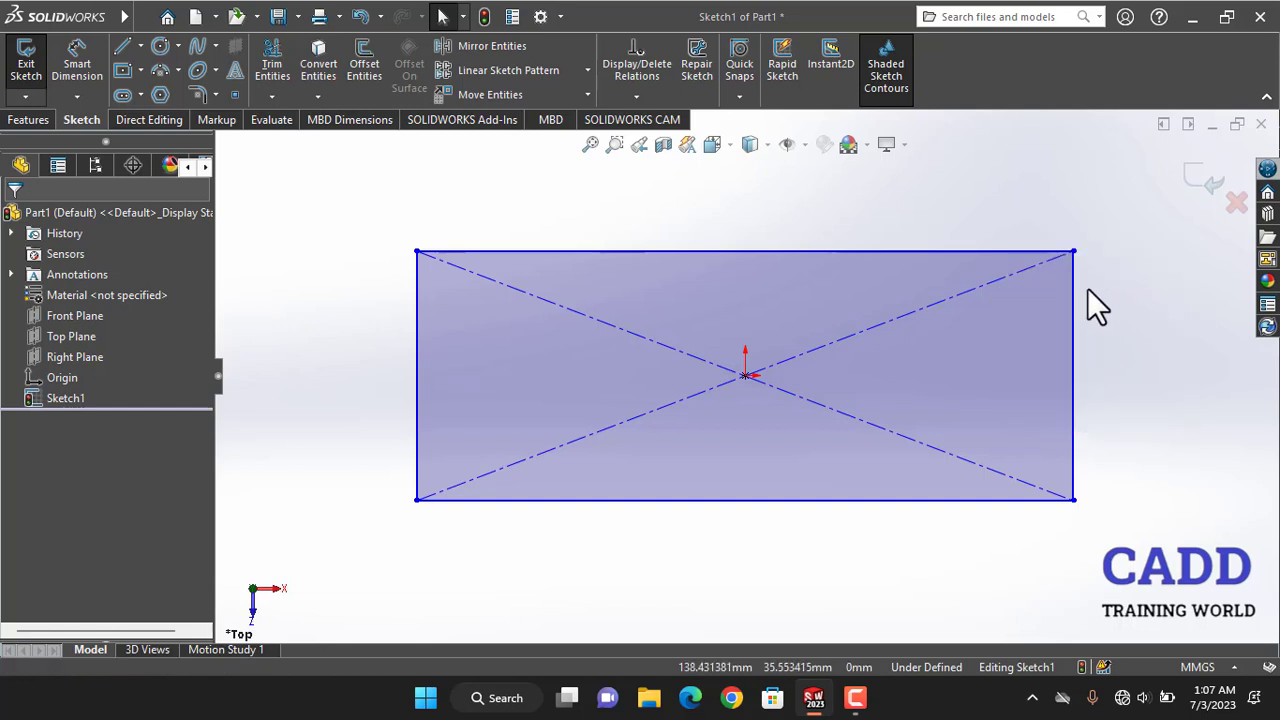
- Dimension the right edge at 100.61 and the top edge at 264.76
{"action": "left_click", "coordinate": [1075, 315]}
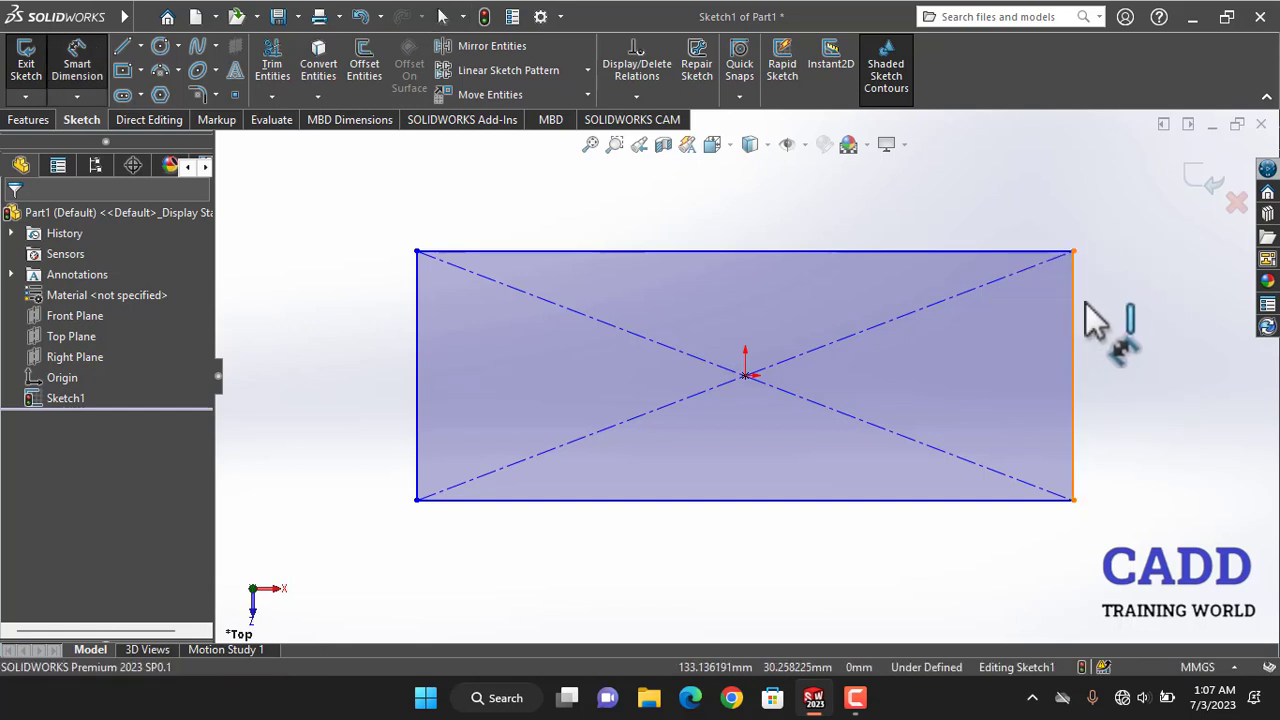
{"action": "left_click", "coordinate": [1115, 322]}
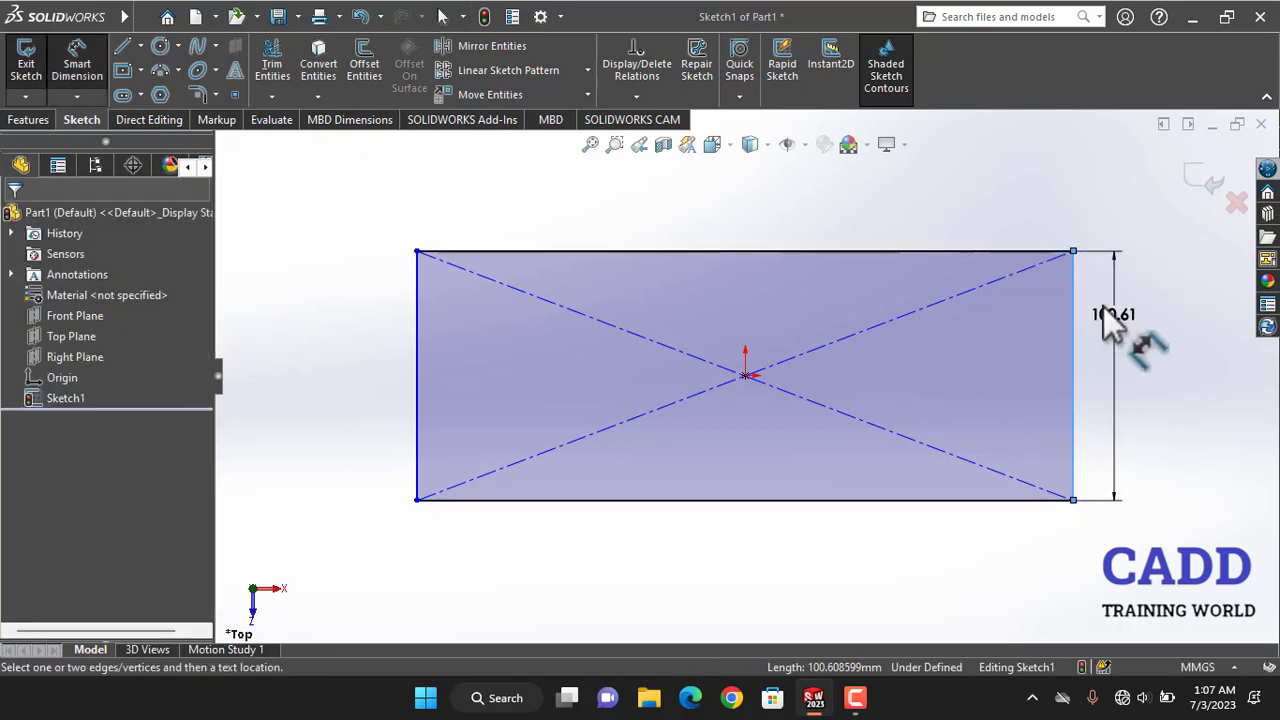
{"action": "left_click", "coordinate": [1034, 289]}
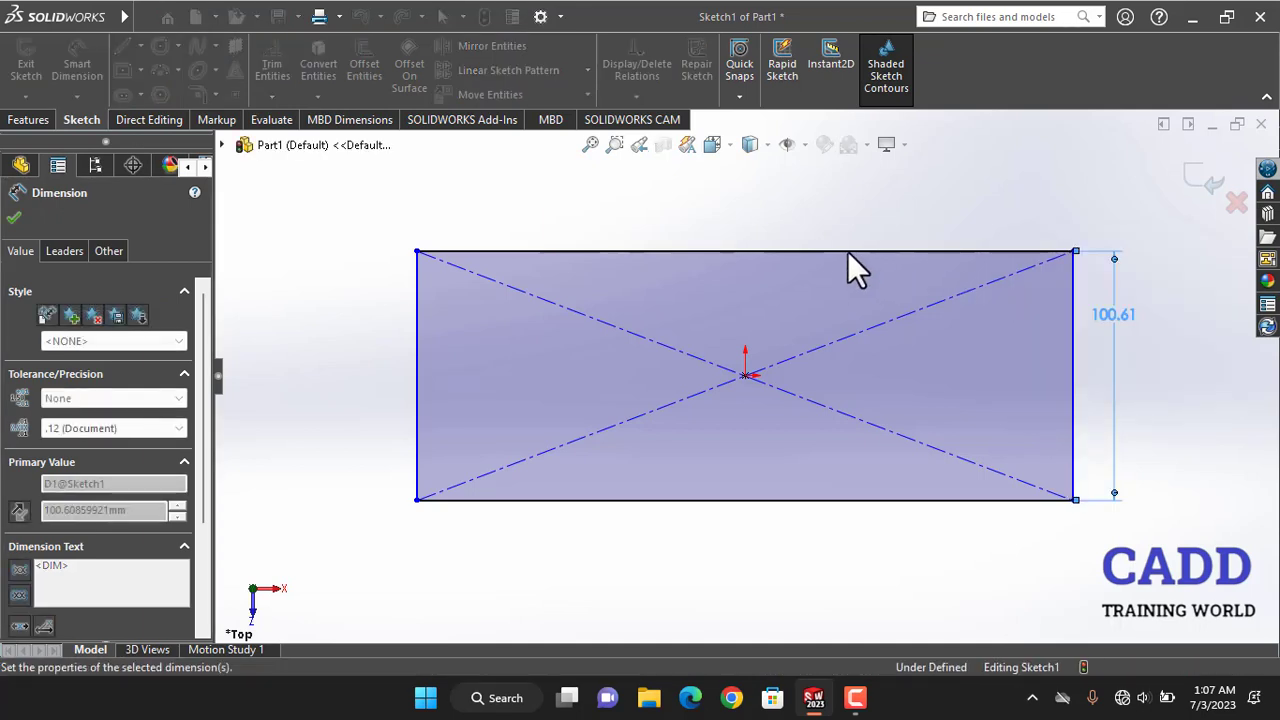
{"action": "left_click", "coordinate": [849, 250]}
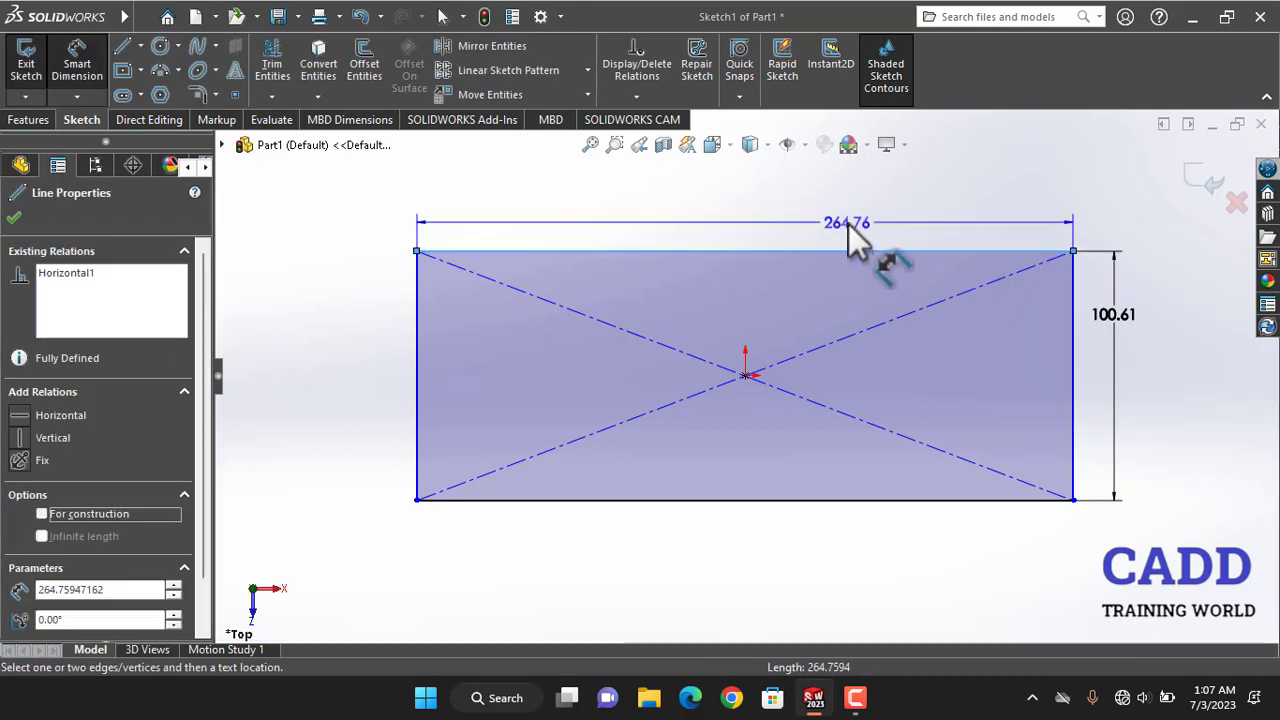
{"action": "left_click", "coordinate": [800, 222]}
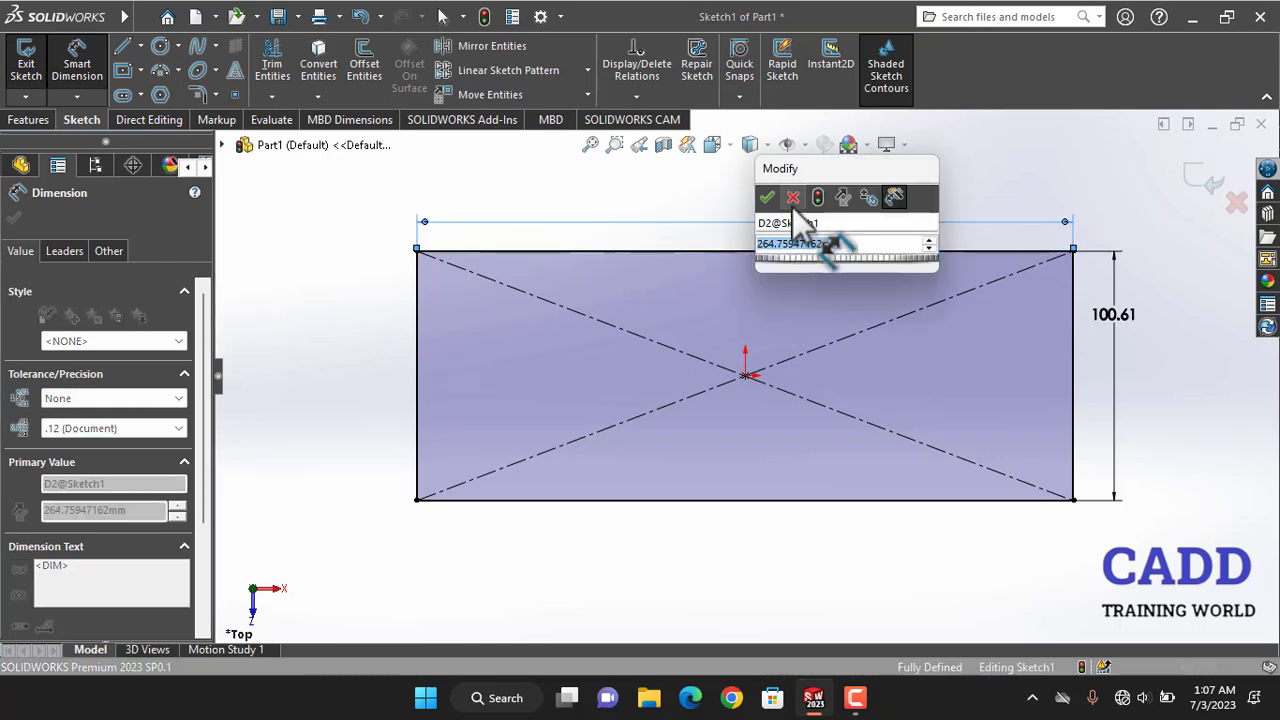
{"action": "left_click", "coordinate": [767, 198]}
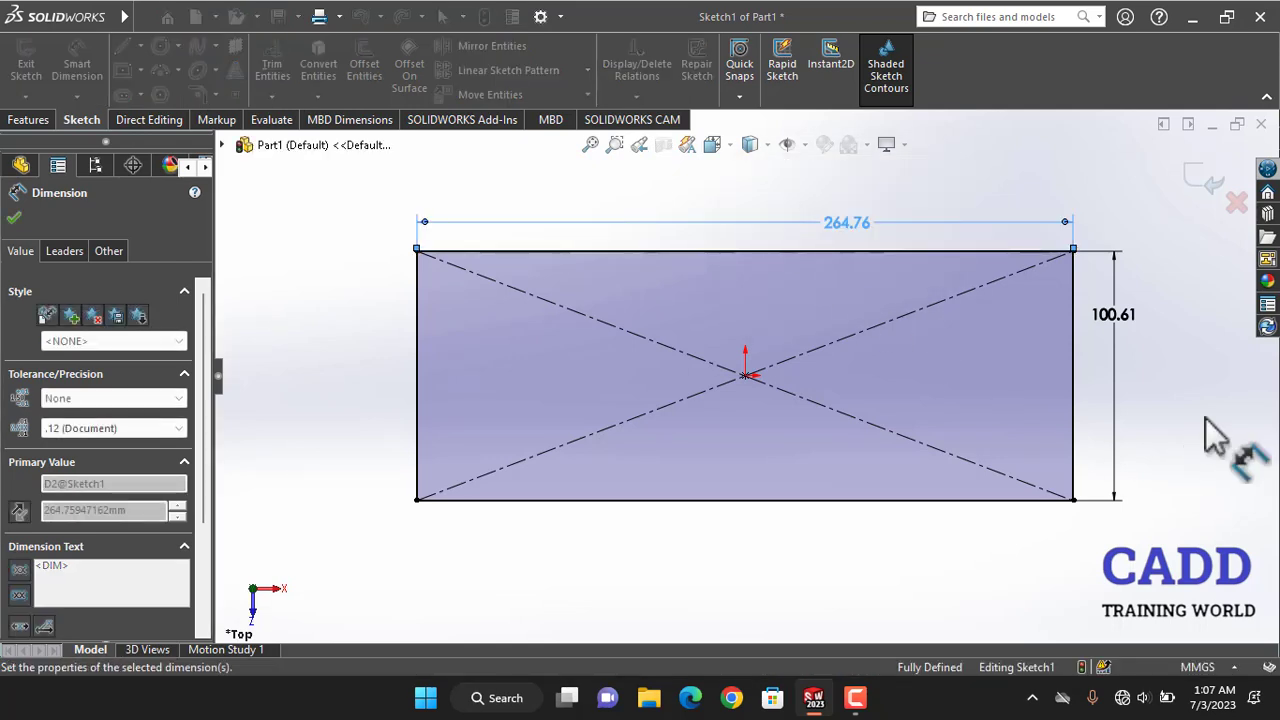
{"action": "key", "text": "Escape"}
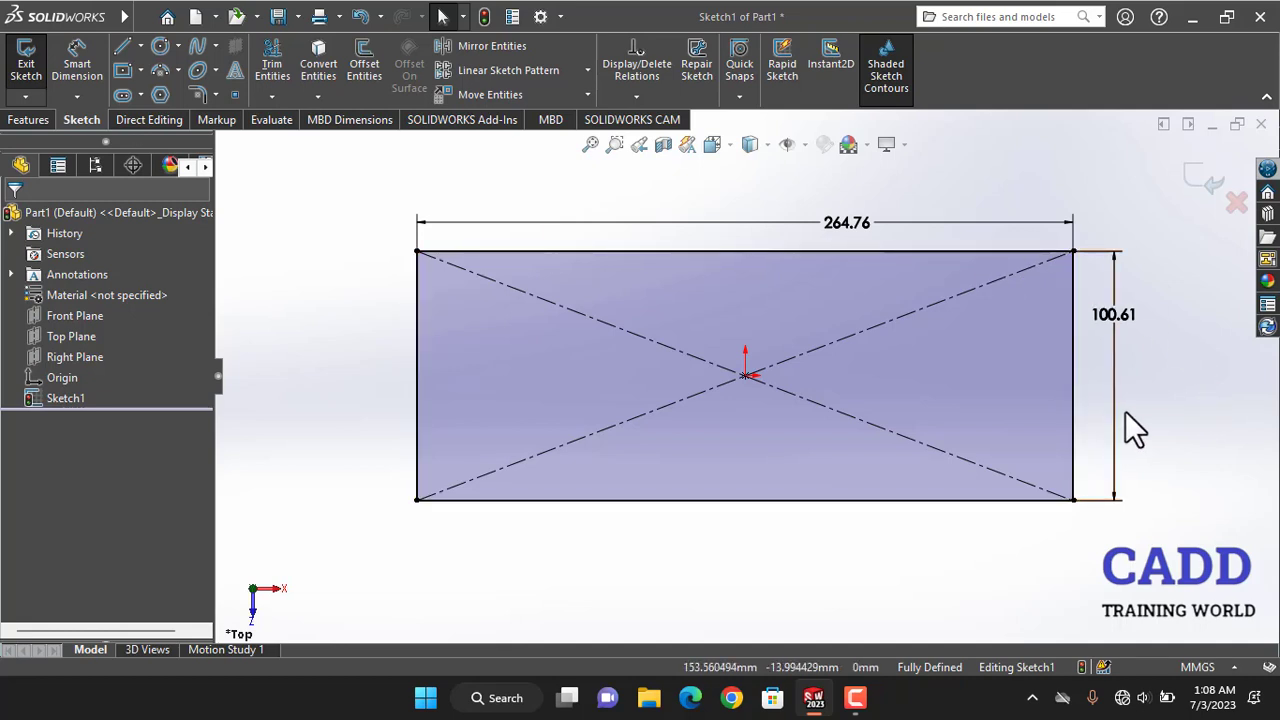
{"action": "right_click_drag", "start_coordinate": [1150, 418], "coordinate": [1153, 345]}
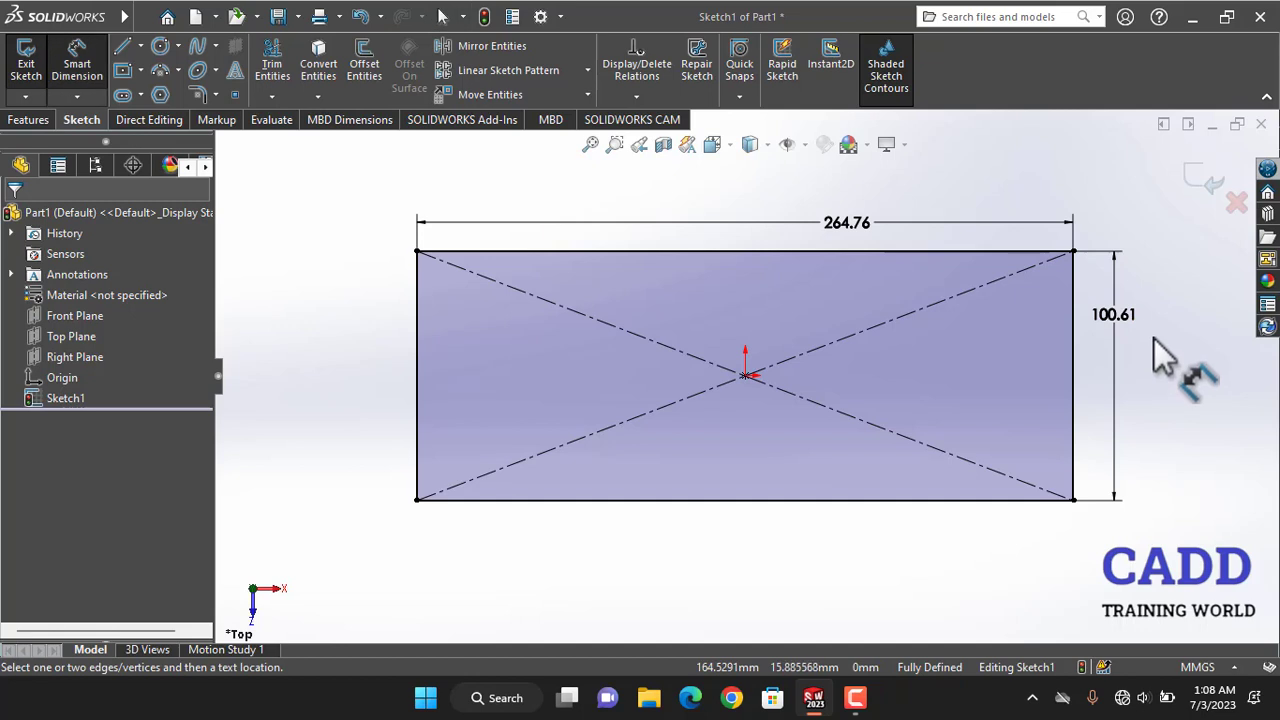
{"action": "left_click", "coordinate": [417, 310]}
{"action": "left_click", "coordinate": [337, 336]}
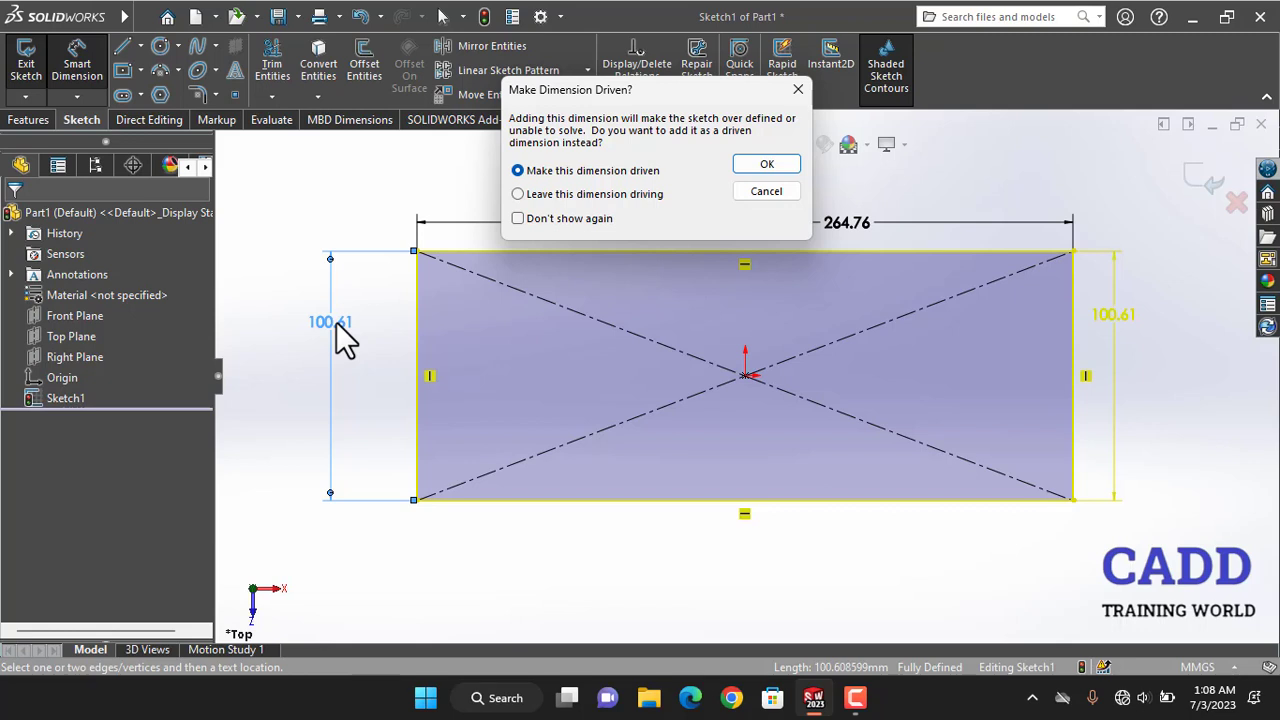
{"action": "key", "text": "Escape"}
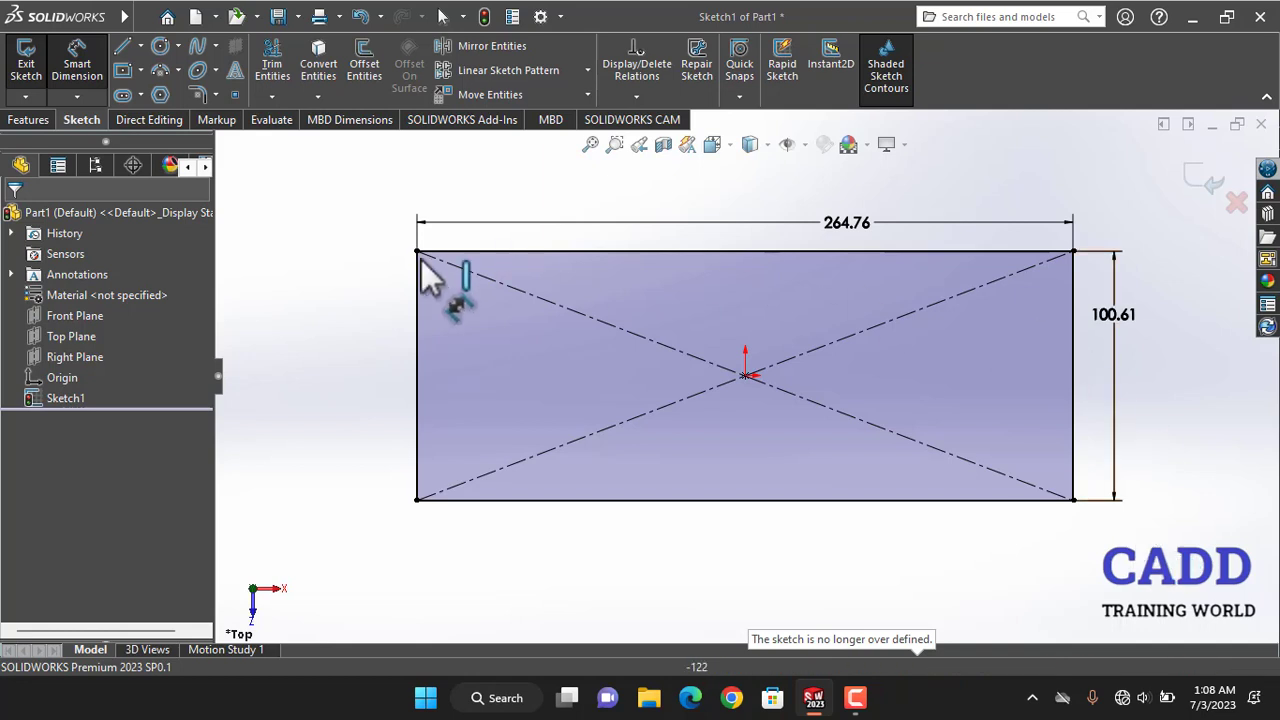
- Exit the sketch and start an Extruded Boss/Base from the rectangle
{"action": "left_click", "coordinate": [1207, 180]}
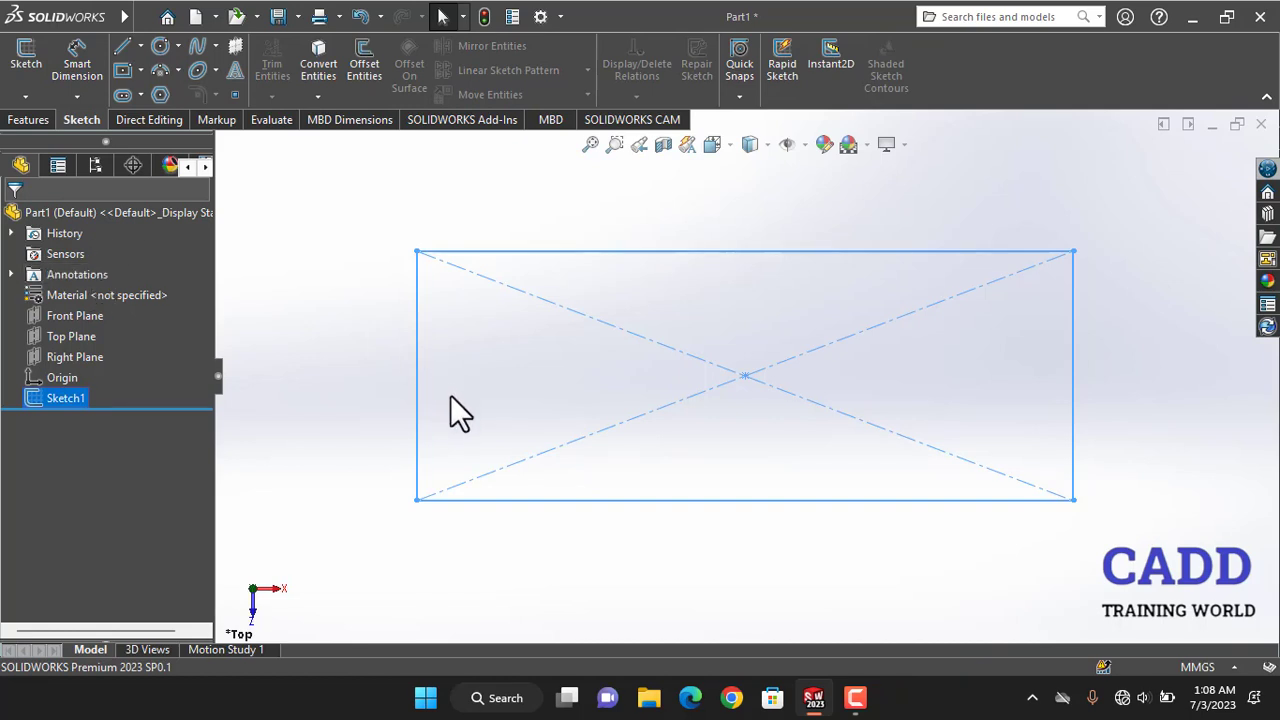
{"action": "left_click", "coordinate": [20, 120]}
{"action": "left_click", "coordinate": [14, 58]}
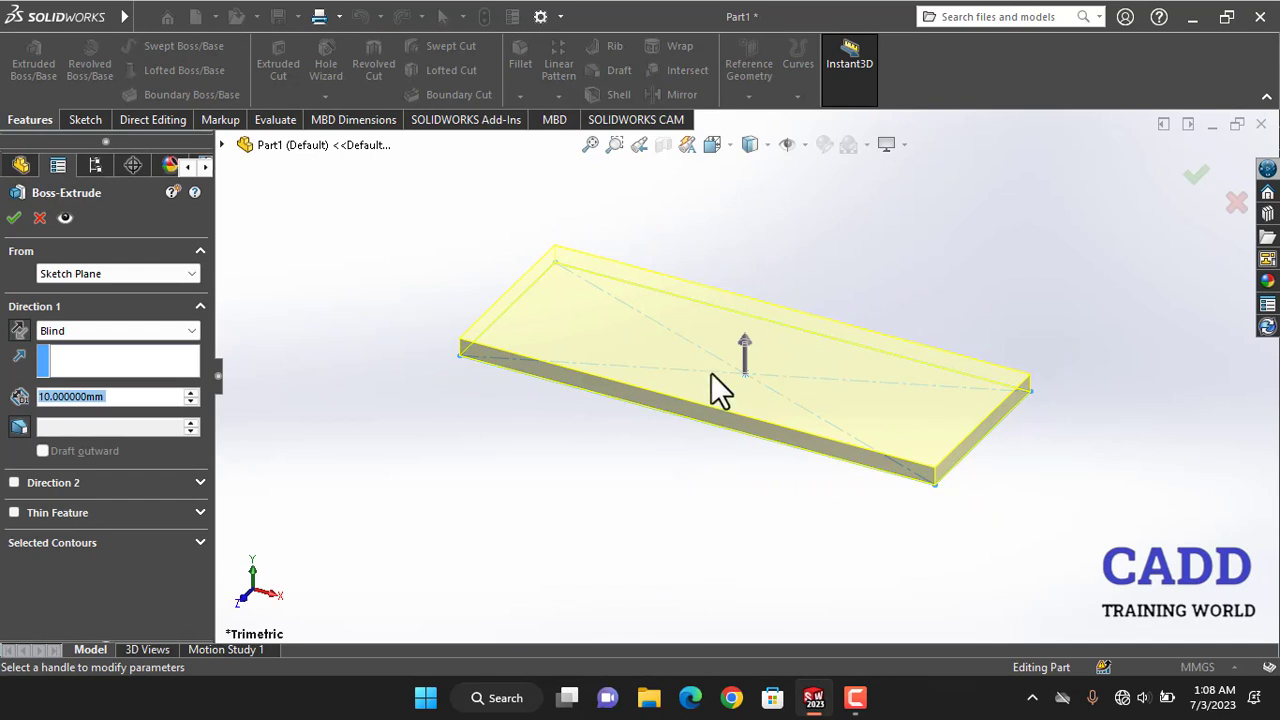
- Drag the extrude handles to 61 mm in Direction 1 and 71 mm in Direction 2
{"action": "mouse_move", "coordinate": [746, 352]}
{"action": "left_mouse_down"}
{"action": "mouse_move", "coordinate": [748, 225]}
{"action": "mouse_move", "coordinate": [745, 255]}
{"action": "left_mouse_up"}
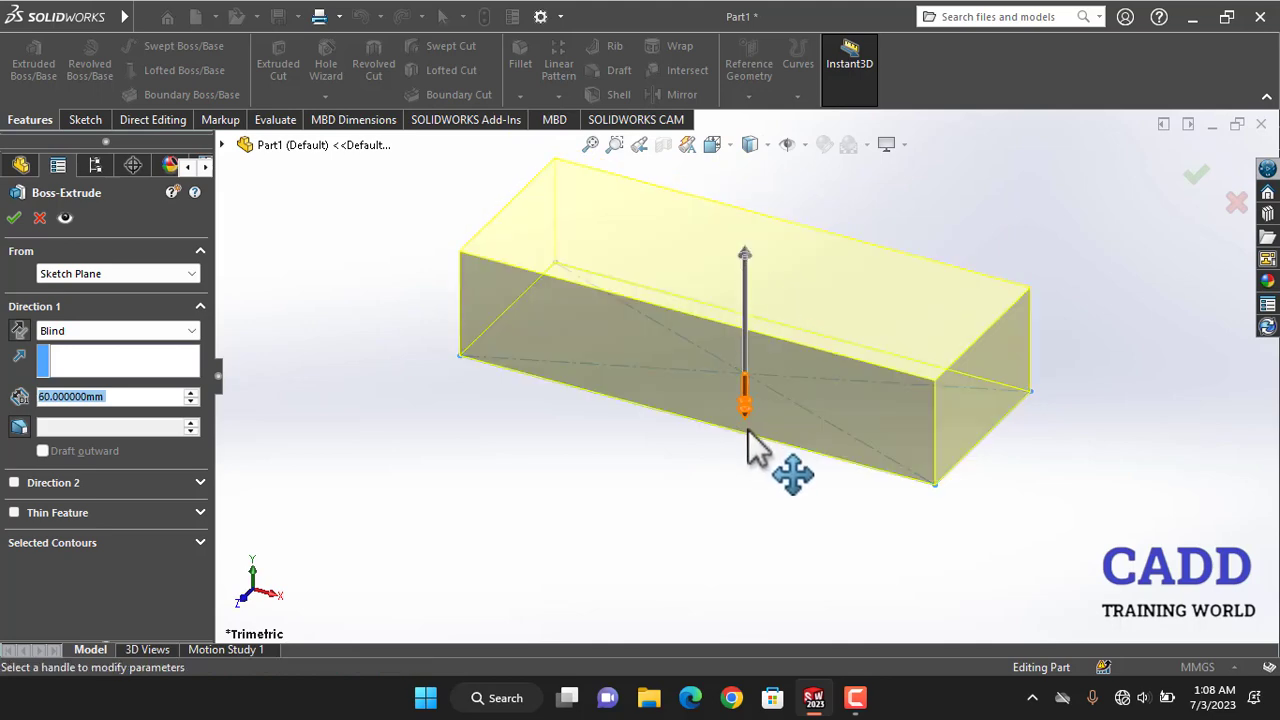
{"action": "left_click_drag", "start_coordinate": [748, 428], "coordinate": [758, 487]}
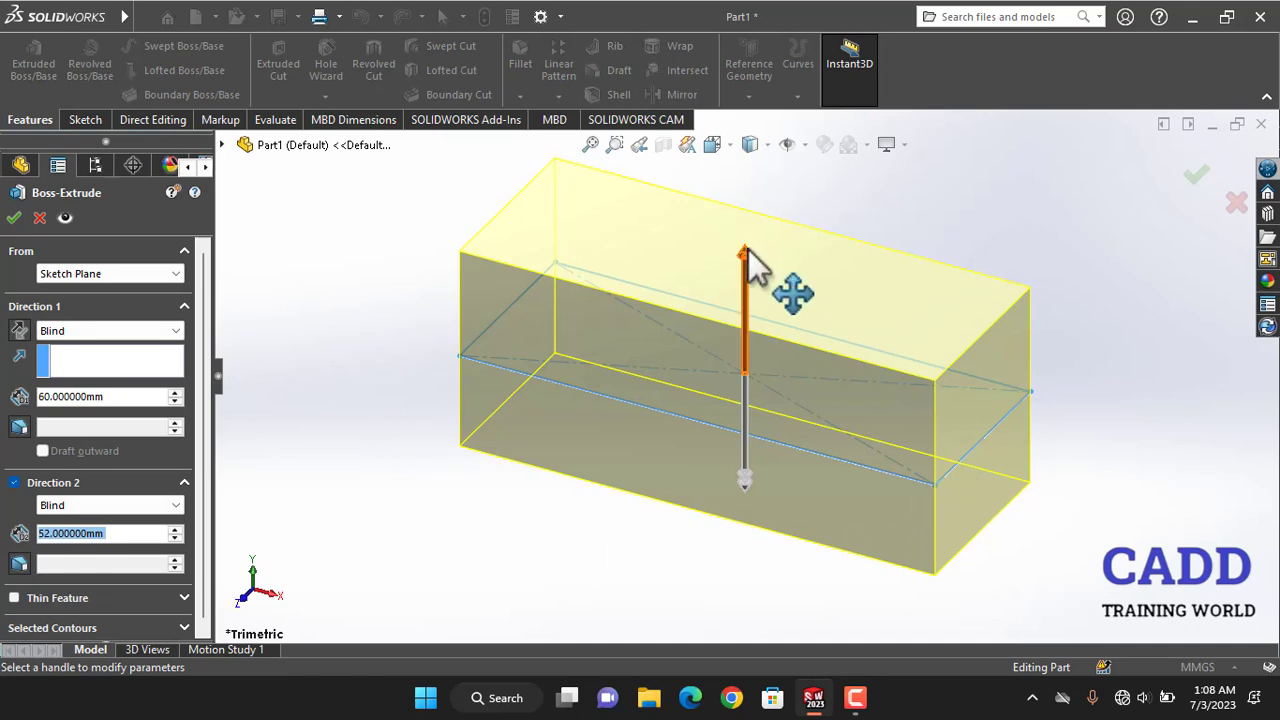
{"action": "left_click_drag", "start_coordinate": [748, 257], "coordinate": [733, 360]}
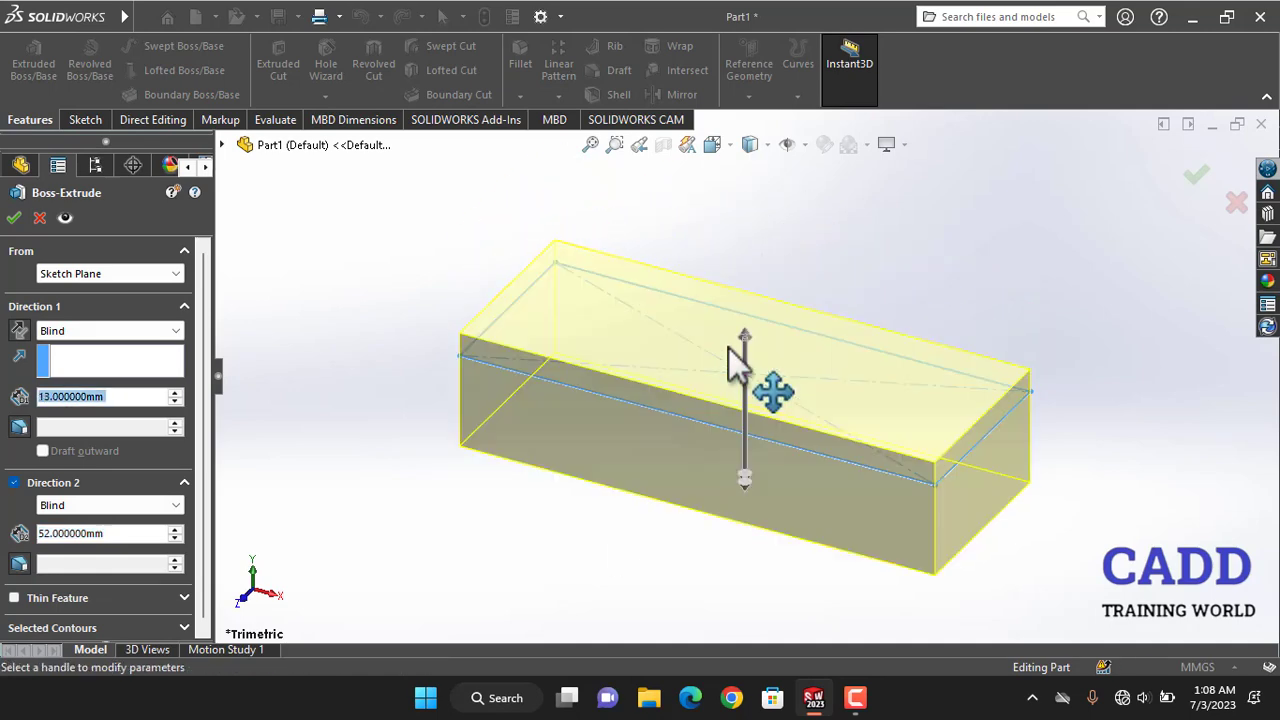
{"action": "left_click_drag", "start_coordinate": [736, 491], "coordinate": [843, 496]}
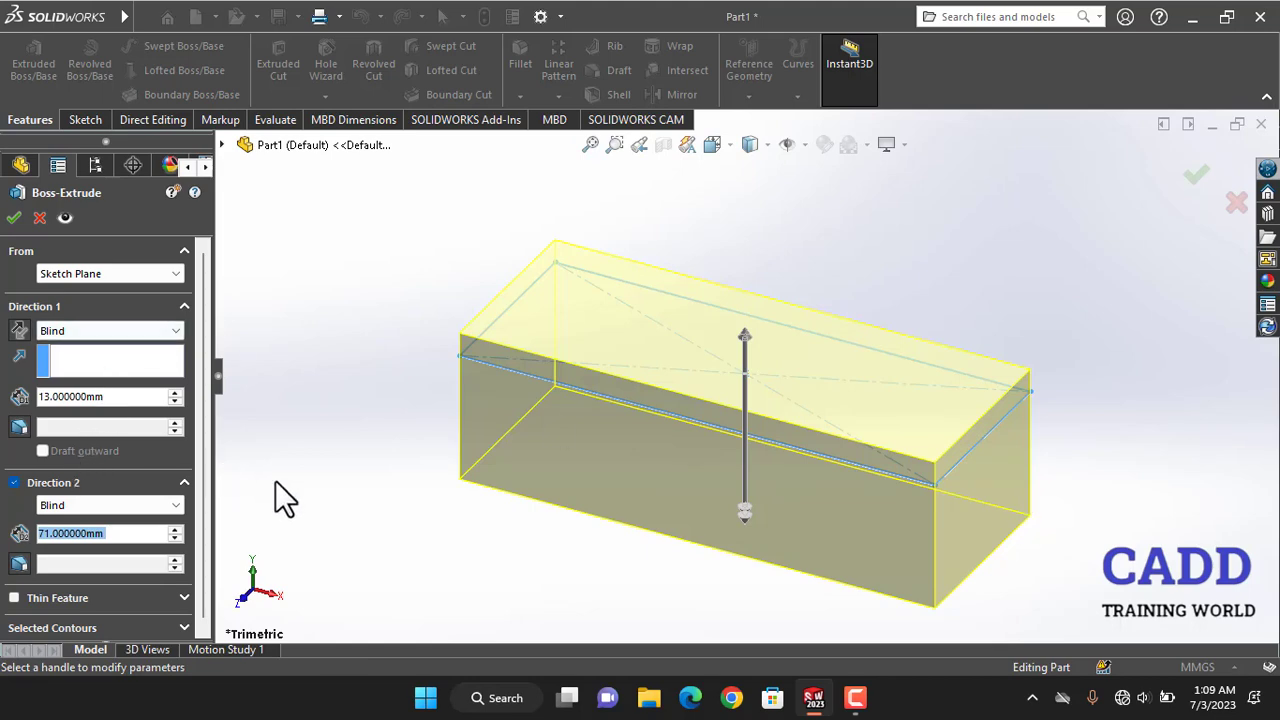
{"action": "left_click_drag", "start_coordinate": [740, 340], "coordinate": [740, 262]}
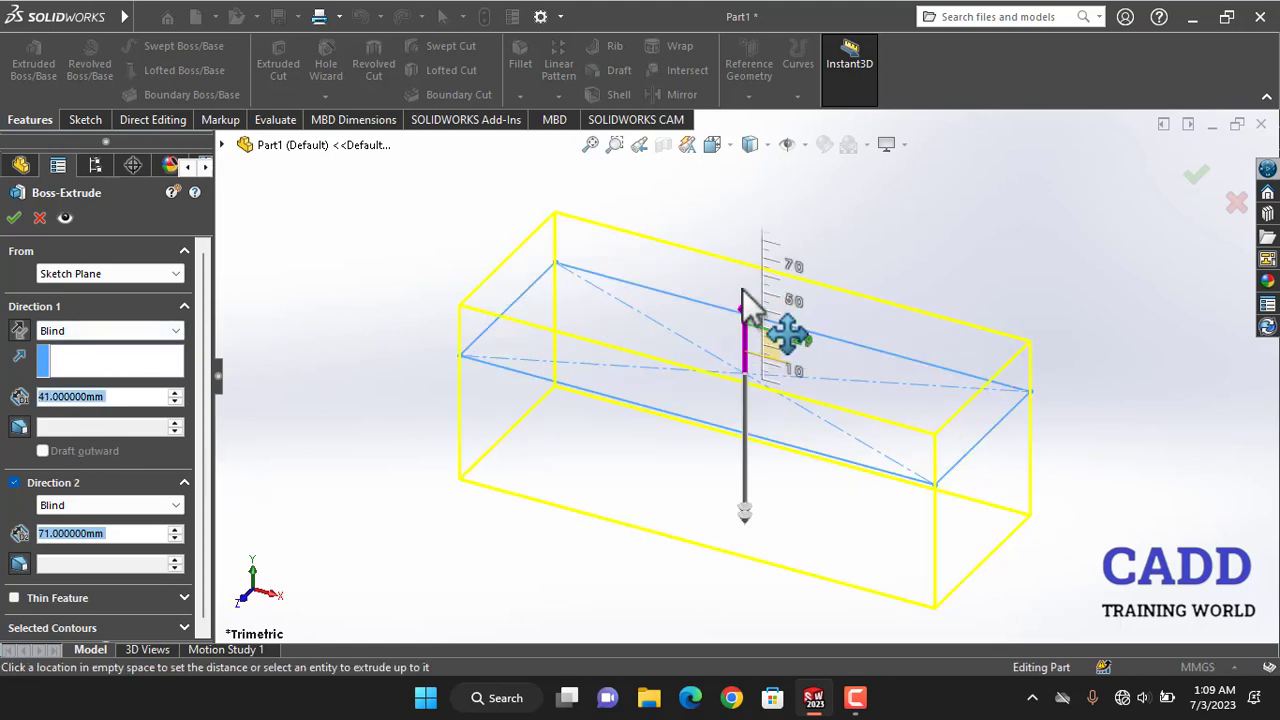
- Add an 18° draft to Direction 1 and accept the extrusion
{"action": "left_click", "coordinate": [18, 427]}
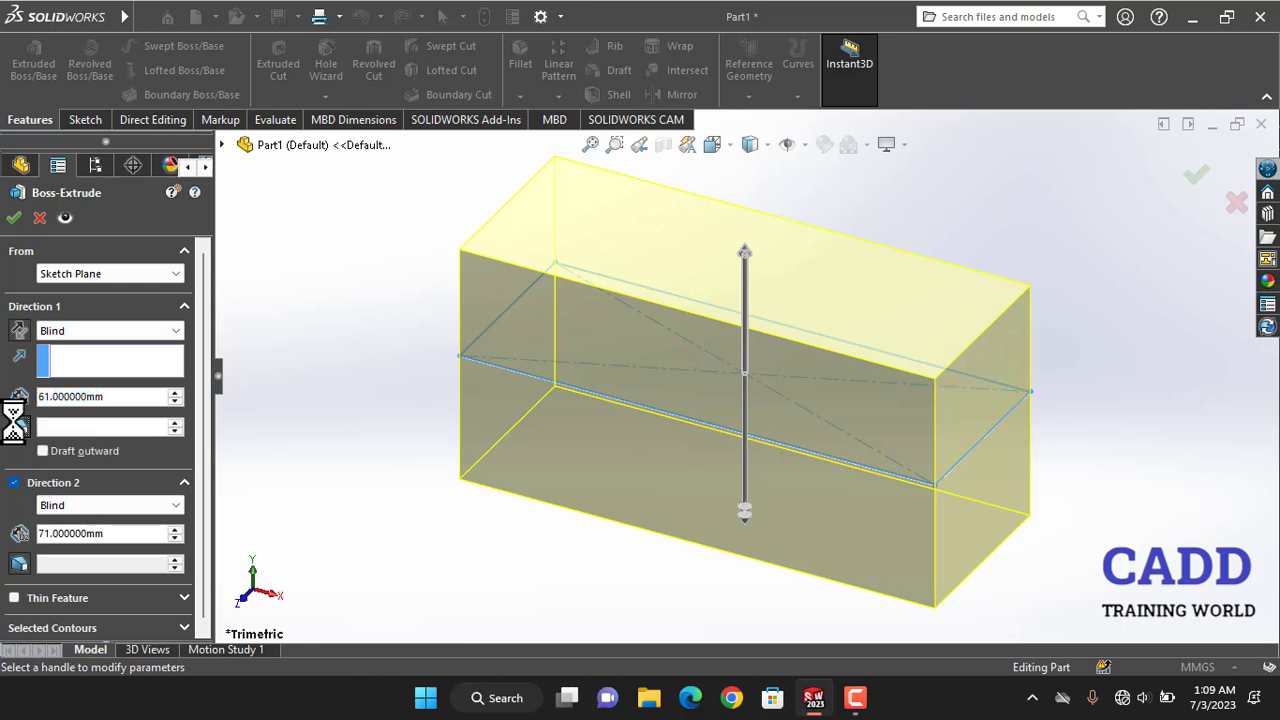
{"action": "left_click", "coordinate": [180, 424]}
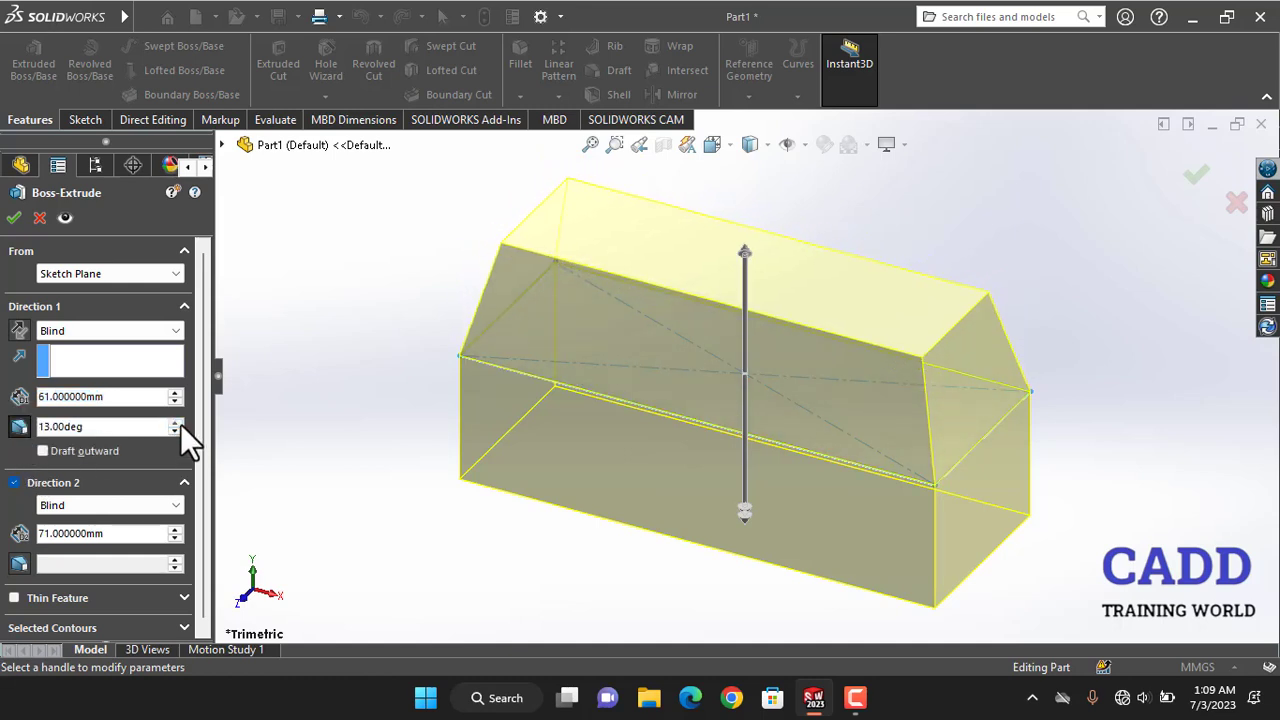
{"action": "left_click", "coordinate": [180, 424]}
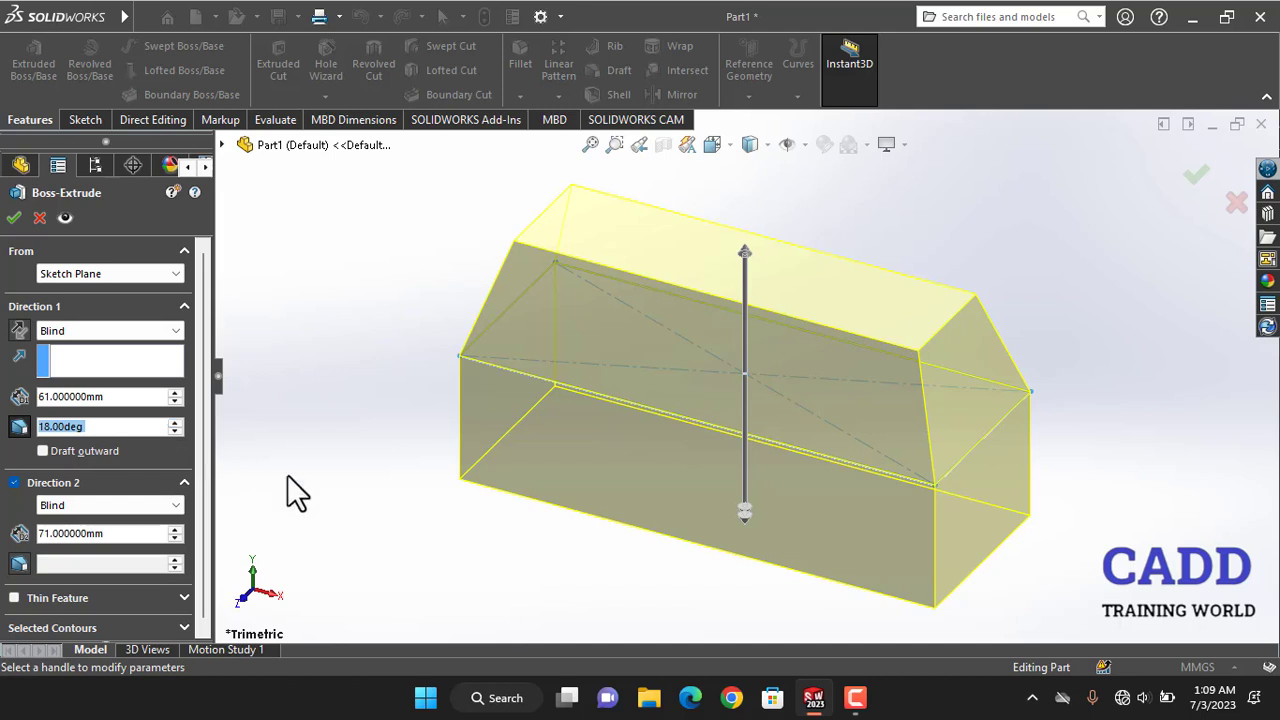
{"action": "left_click", "coordinate": [14, 217]}
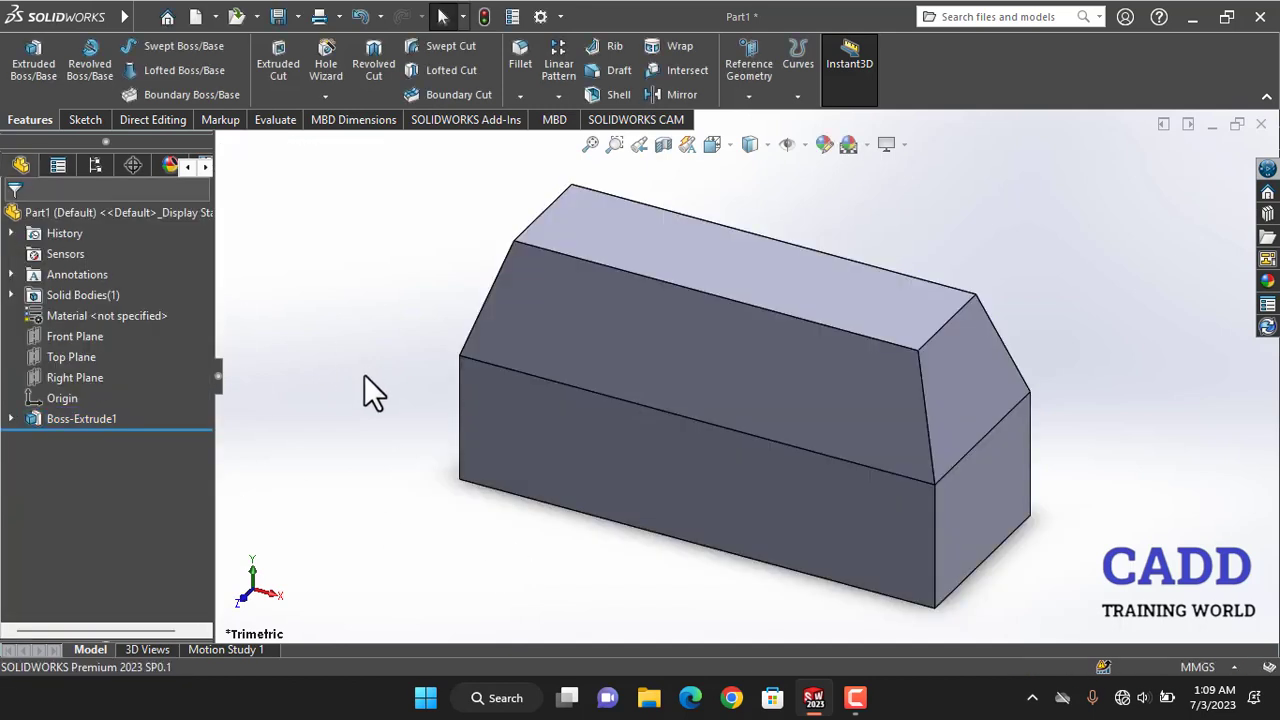
{"action": "key", "text": "f"}
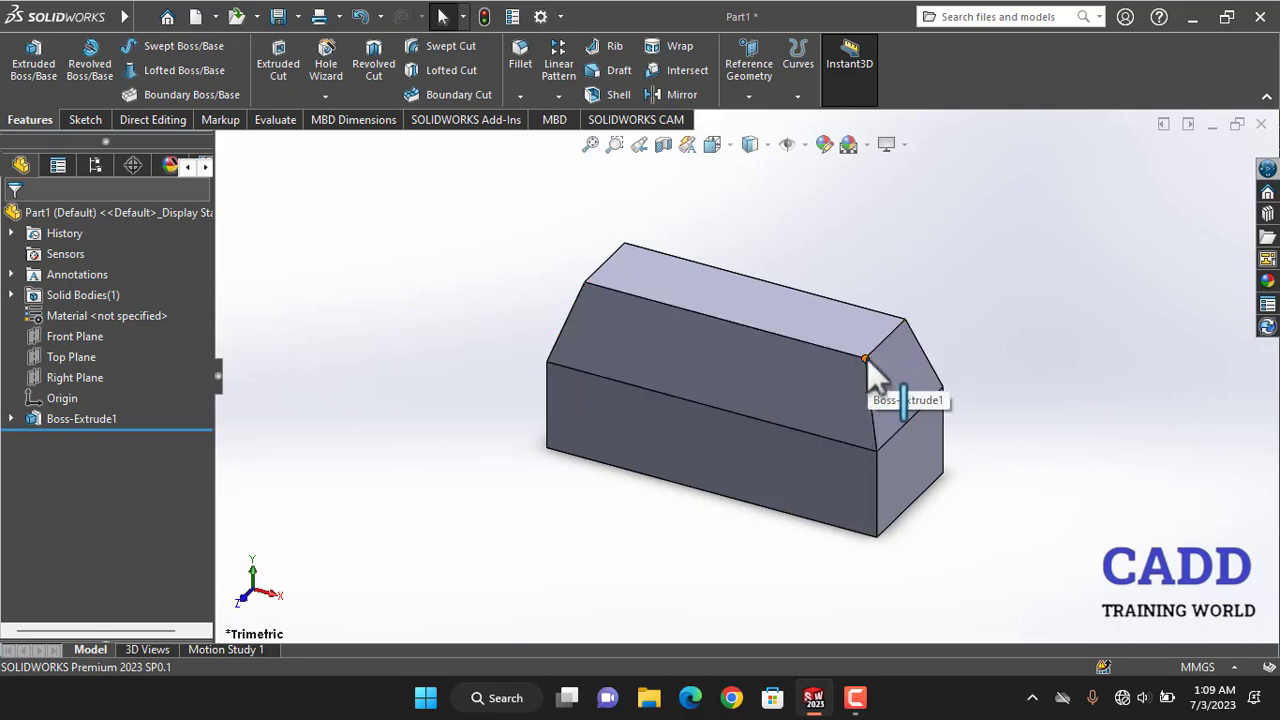
{"action": "left_click", "coordinate": [785, 366]}
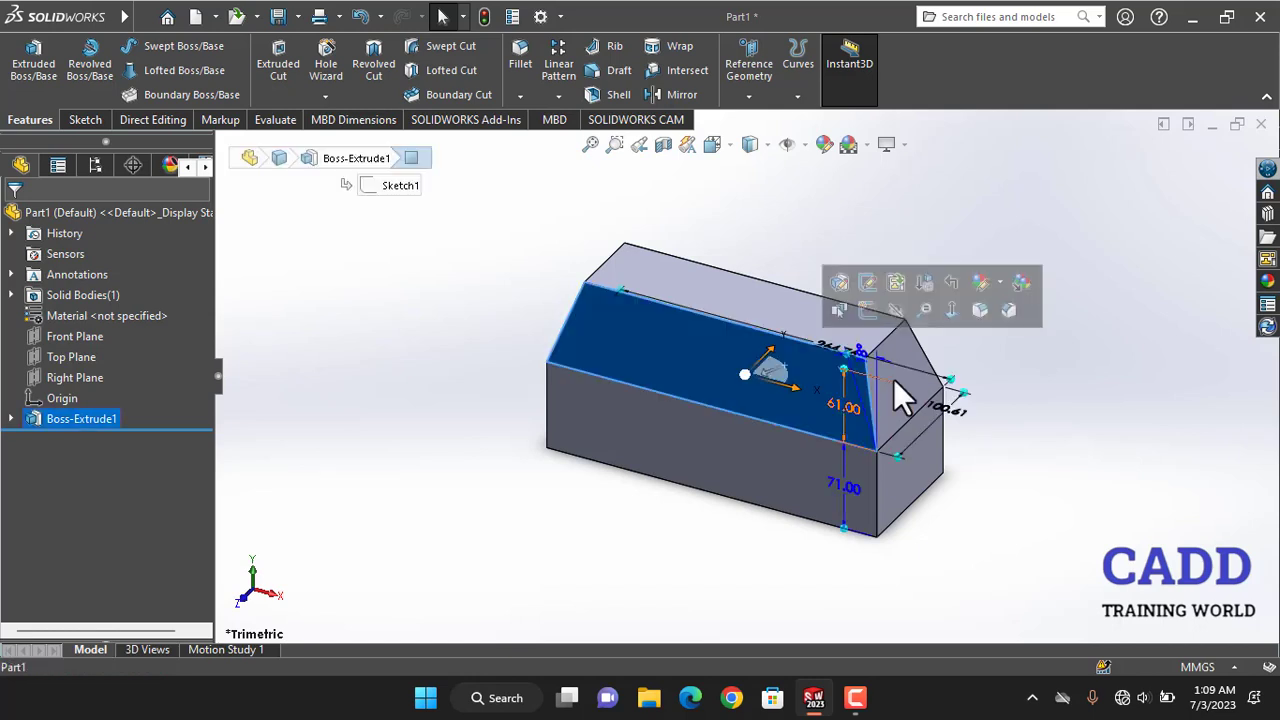
{"action": "left_click", "coordinate": [1066, 349]}
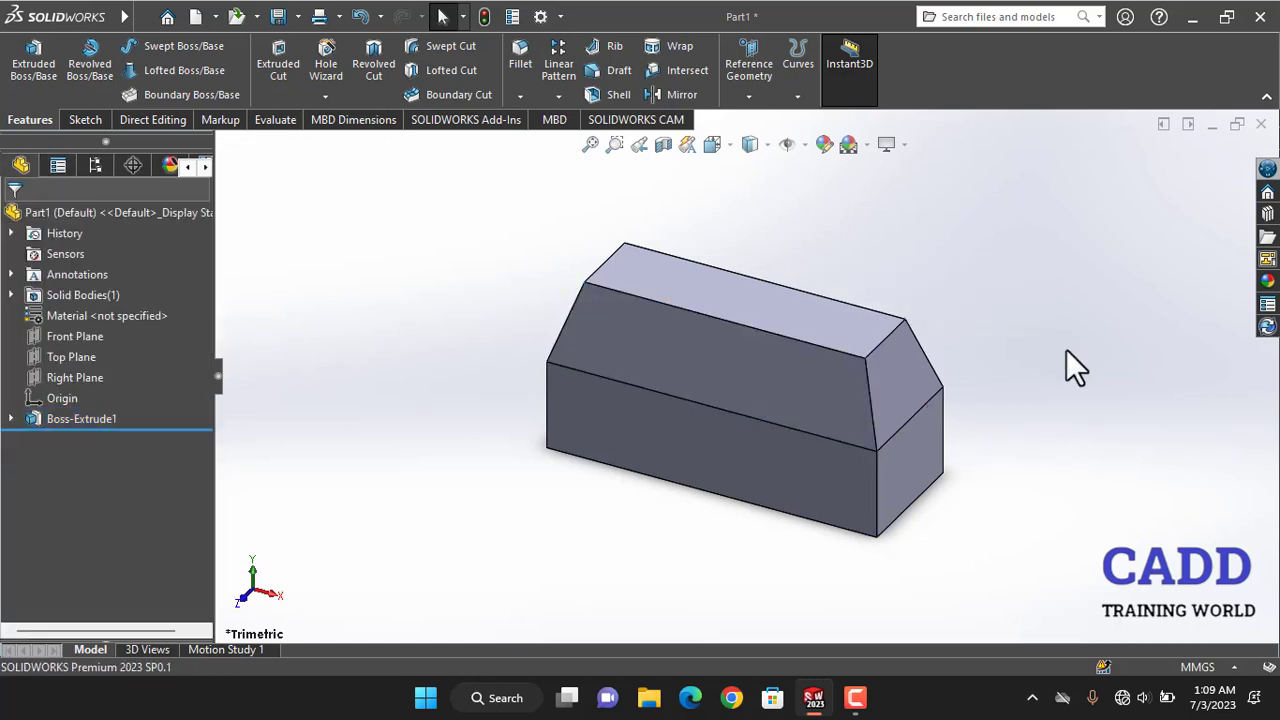